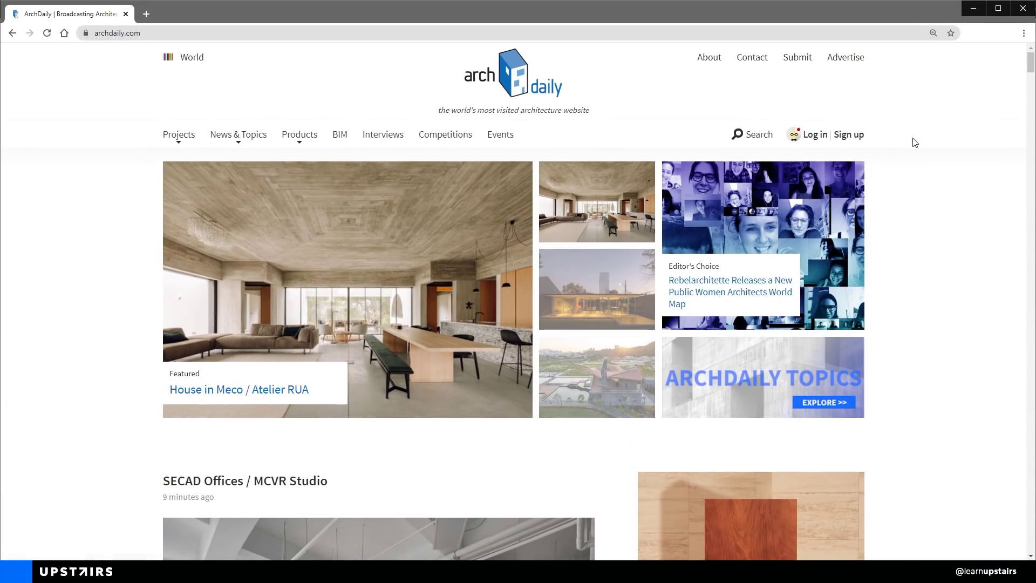
Scroll down the ArchDaily homepage past recent projects like SECAD Offices / MCVR Studio
{"action": "scroll", "coordinate": [914, 142], "scroll_direction": "down", "scroll_amount": 7}
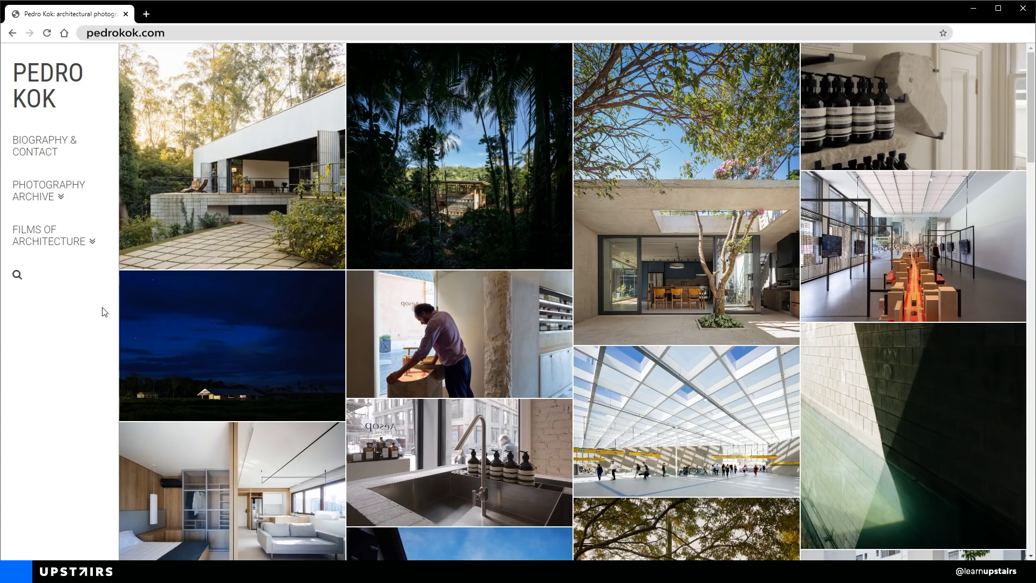
Scroll down through the building photo grid on pedrokok.com
{"action": "scroll", "coordinate": [104, 311], "scroll_direction": "down", "scroll_amount": 4}
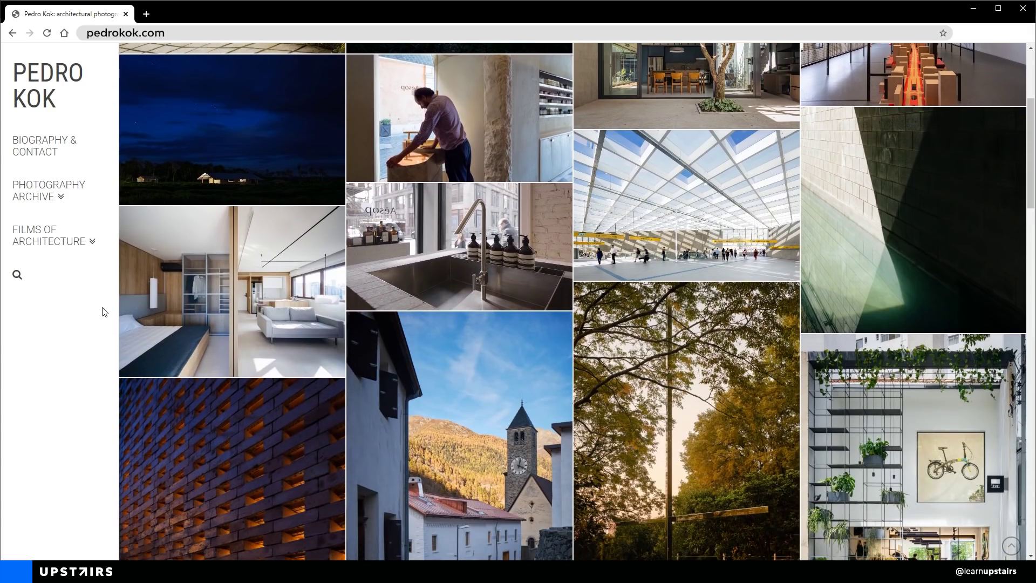
{"action": "scroll", "coordinate": [105, 311], "scroll_direction": "down", "scroll_amount": 5}
{"action": "scroll", "coordinate": [104, 311], "scroll_direction": "down", "scroll_amount": 5}
{"action": "scroll", "coordinate": [104, 312], "scroll_direction": "down", "scroll_amount": 5}
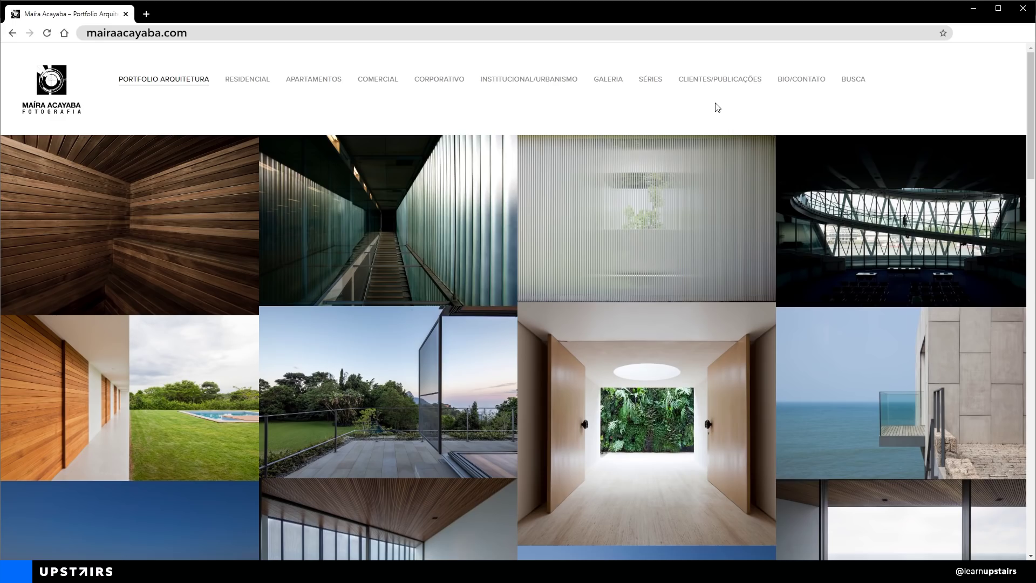
Scroll well down the Portfolio Arquitetura gallery on mairaacayaba.com
{"action": "scroll", "coordinate": [716, 107], "scroll_direction": "down", "scroll_amount": 5}
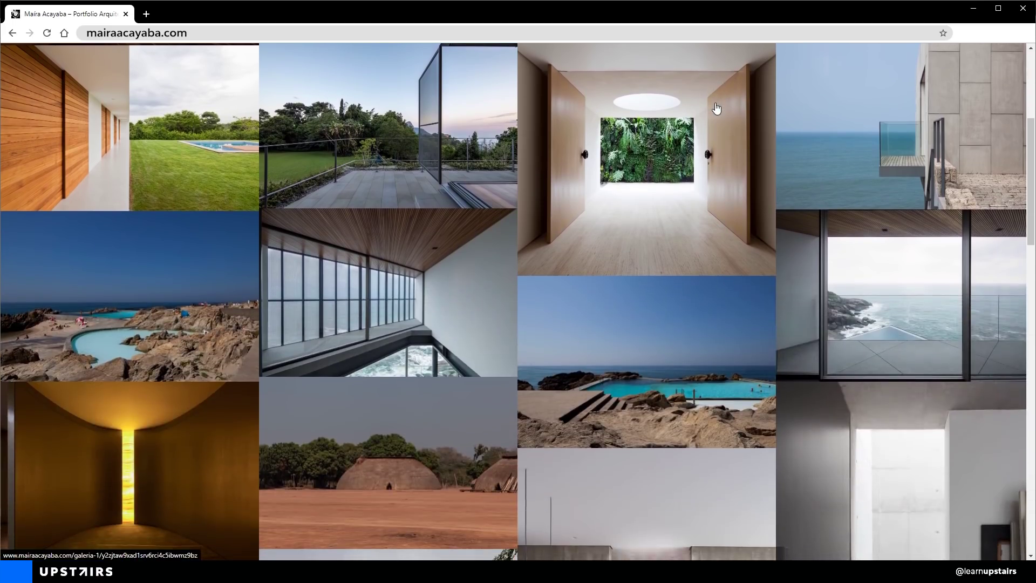
{"action": "scroll", "coordinate": [716, 108], "scroll_direction": "down", "scroll_amount": 5}
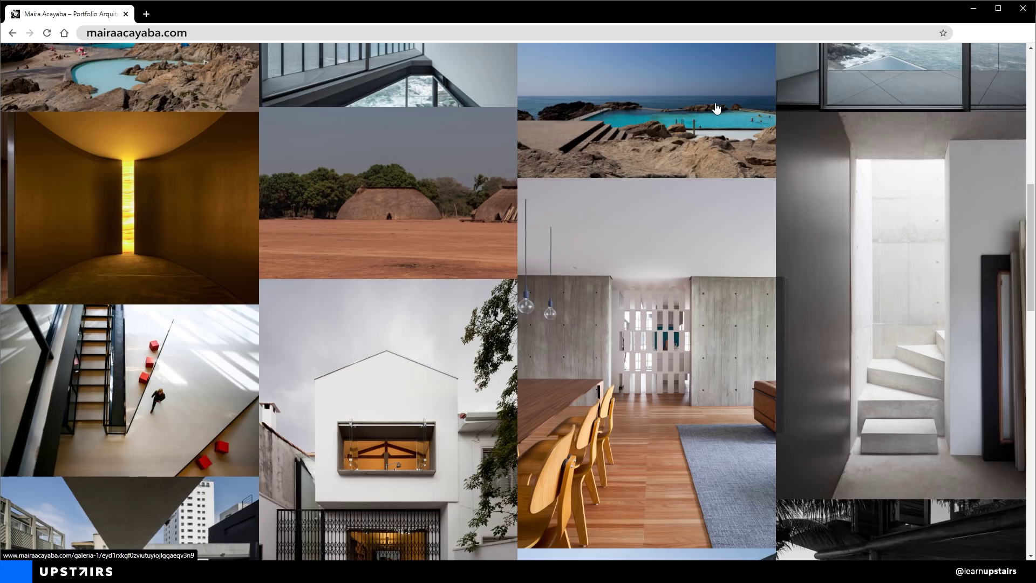
{"action": "scroll", "coordinate": [717, 108], "scroll_direction": "down", "scroll_amount": 5}
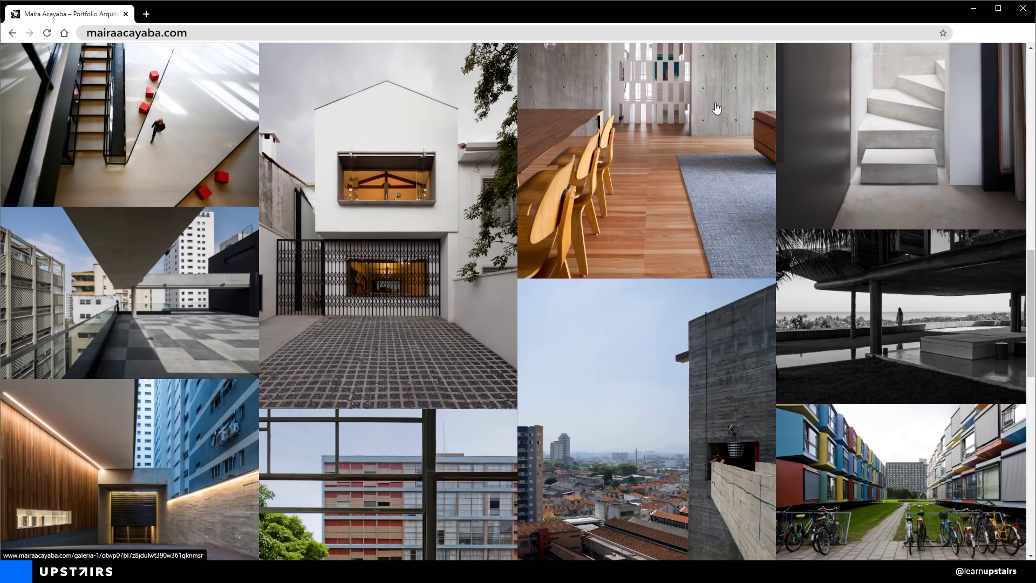
{"action": "scroll", "coordinate": [716, 108], "scroll_direction": "down", "scroll_amount": 5}
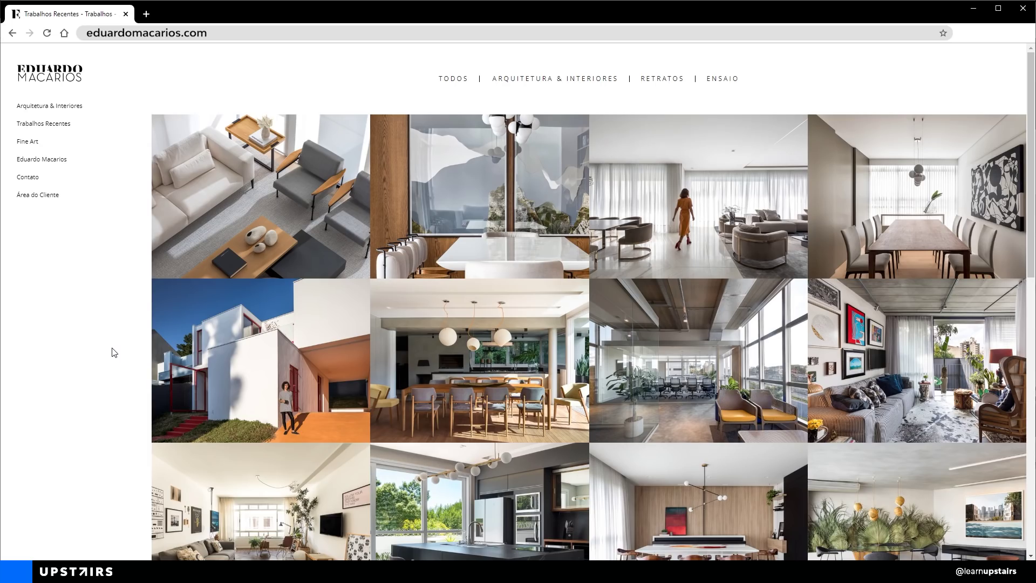
Scroll the Trabalhos Recentes gallery down to the Mostrar Mais button
{"action": "scroll", "coordinate": [114, 353], "scroll_direction": "down", "scroll_amount": 6}
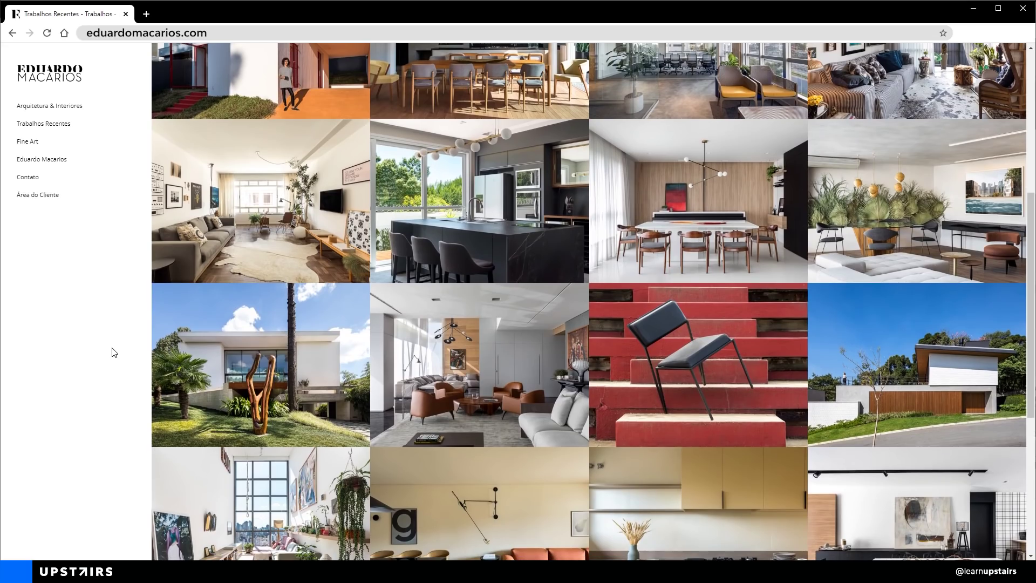
{"action": "scroll", "coordinate": [114, 353], "scroll_direction": "down", "scroll_amount": 5}
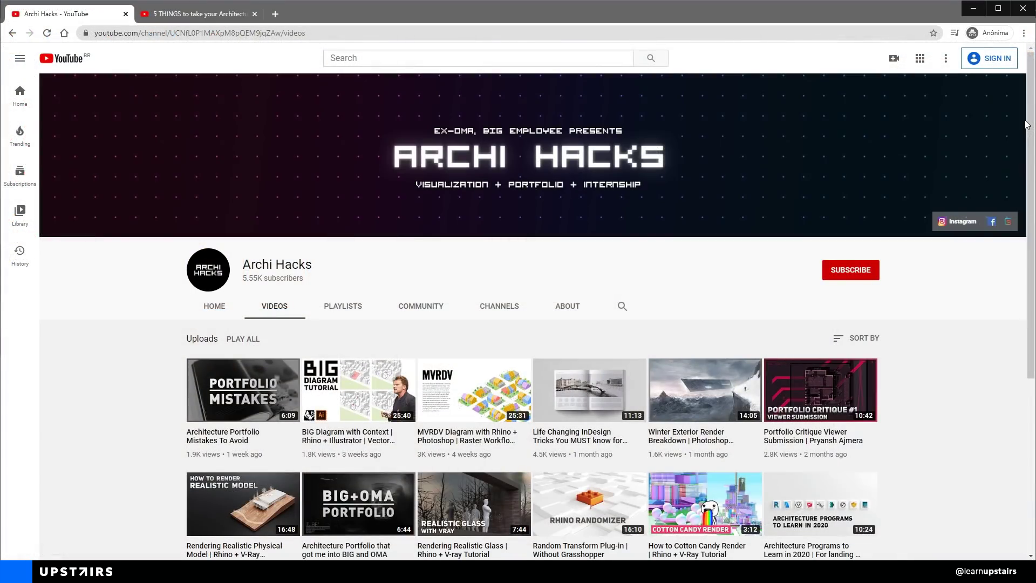
Drag the scrollbar down the Archi Hacks channel's Videos page
{"action": "left_click_drag", "start_coordinate": [1026, 125], "coordinate": [1028, 287]}
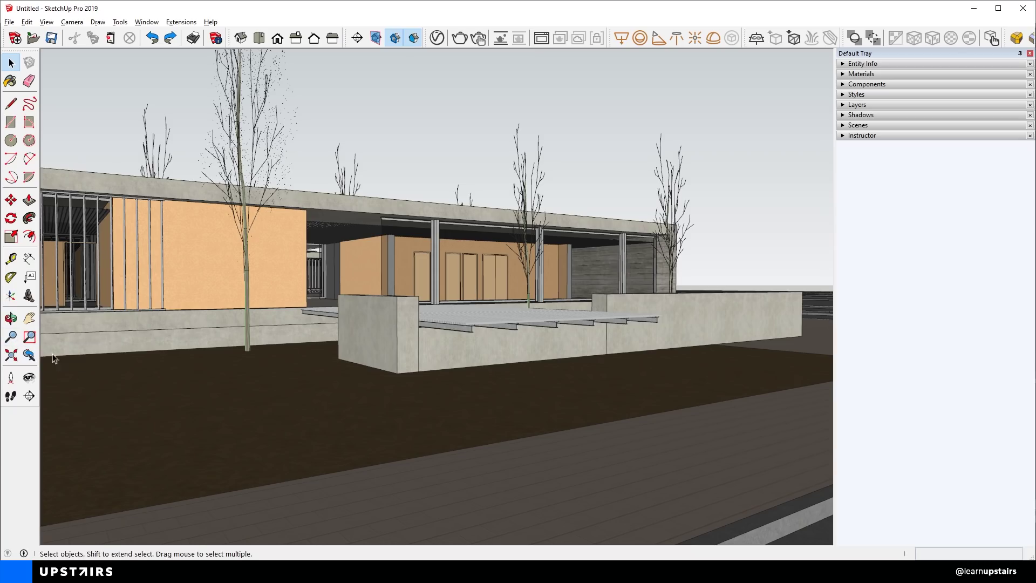
Try 60° and 50° fields of view with Zoom, then return to 45°
{"action": "key", "text": "z"}
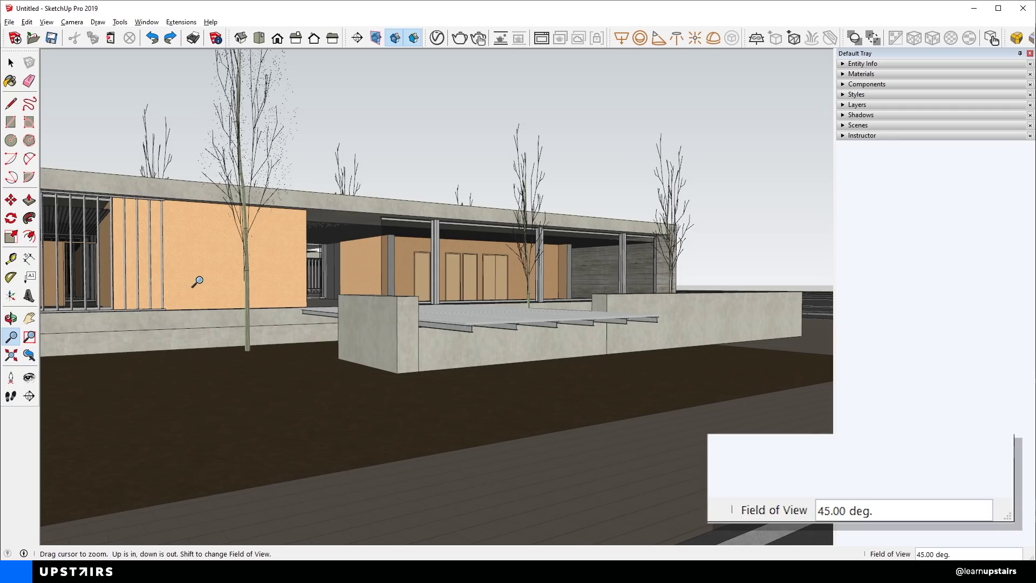
{"action": "type", "text": "45"}
{"action": "key", "text": "BackSpace"}
{"action": "key", "text": "BackSpace"}
{"action": "type", "text": "60"}
{"action": "key", "text": "Return"}
{"action": "type", "text": "50"}
{"action": "key", "text": "Return"}
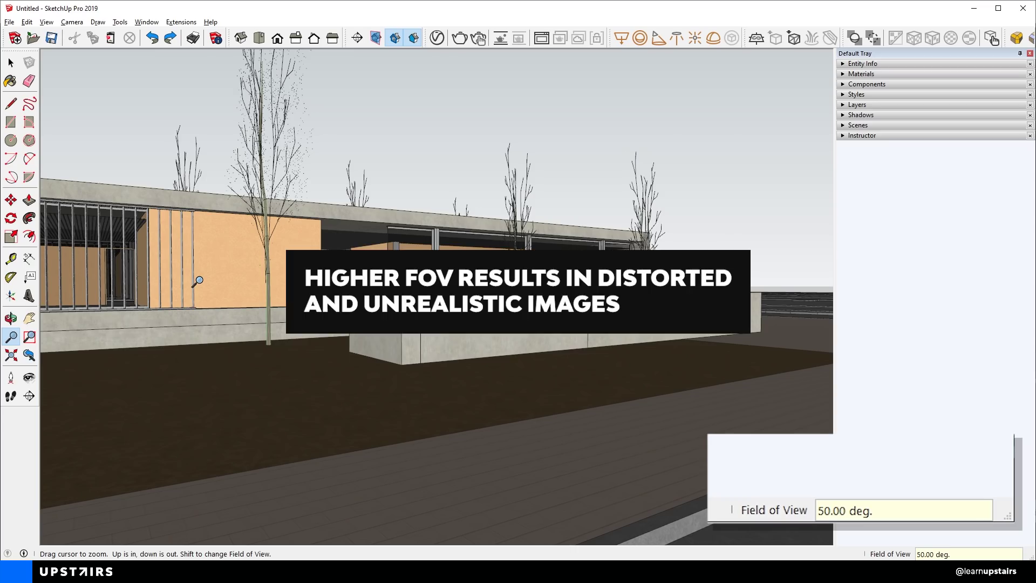
{"action": "type", "text": "45"}
{"action": "key", "text": "Return"}
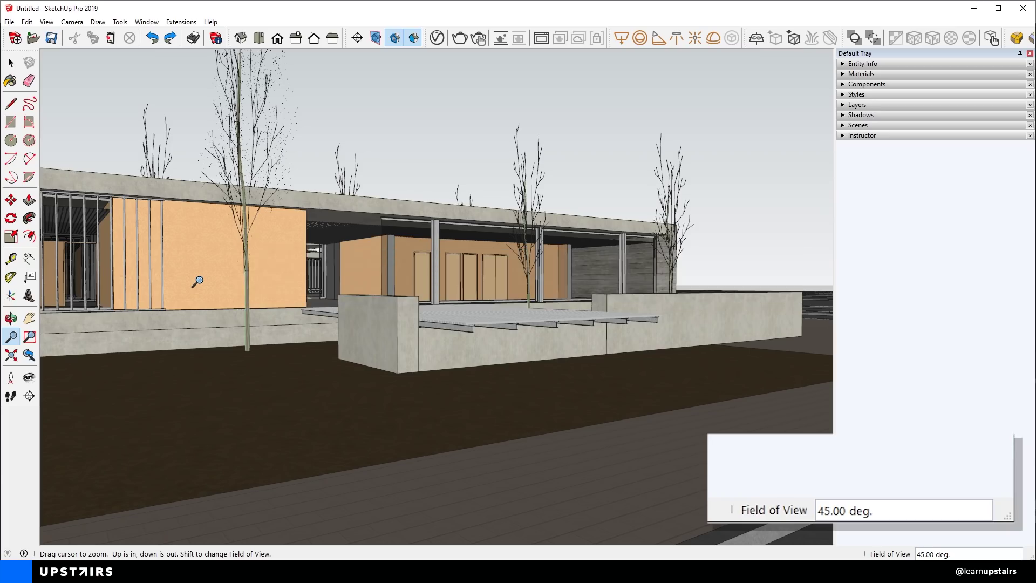
Try 18mm, 35mm and 50mm focal lengths, then set the field of view back to 45deg
{"action": "type", "text": "18mm"}
{"action": "key", "text": "Return"}
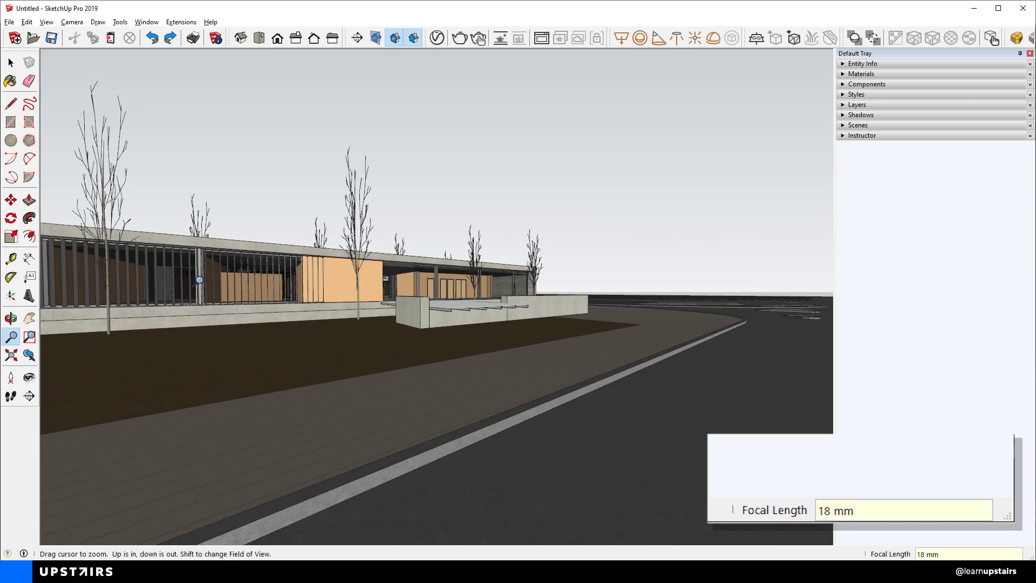
{"action": "type", "text": "35mm"}
{"action": "key", "text": "Return"}
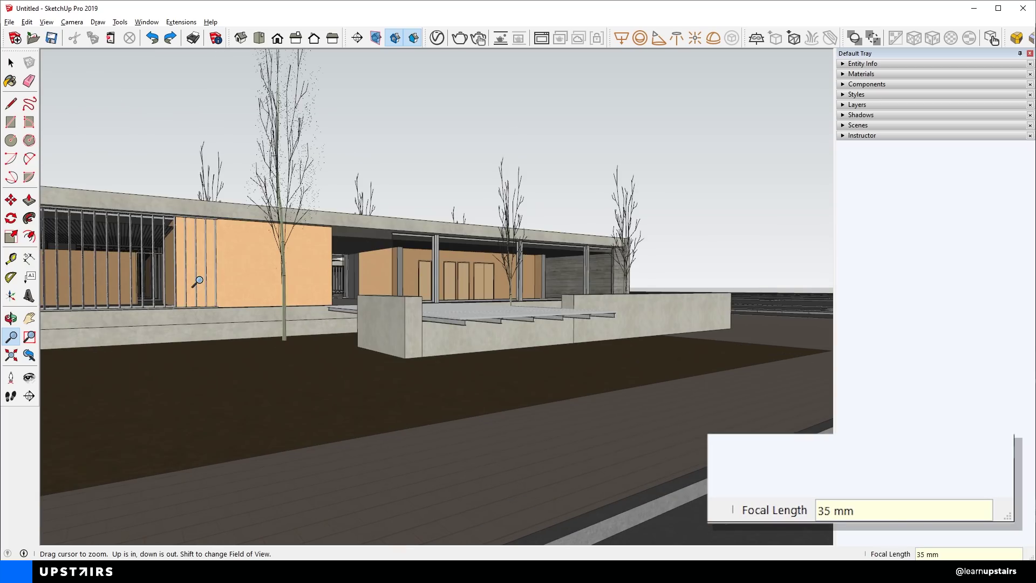
{"action": "type", "text": "50mm"}
{"action": "key", "text": "Return"}
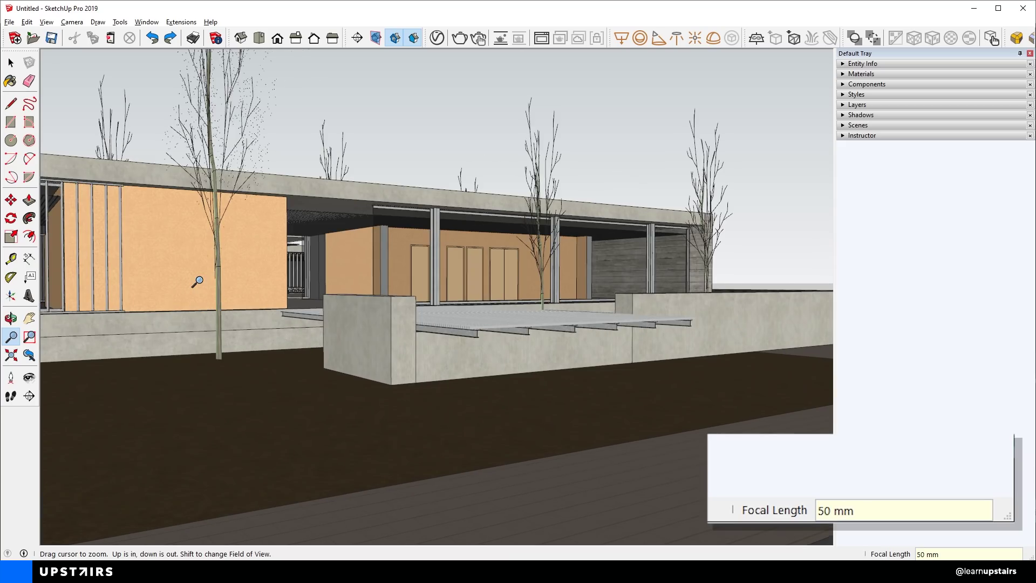
{"action": "type", "text": "45deg"}
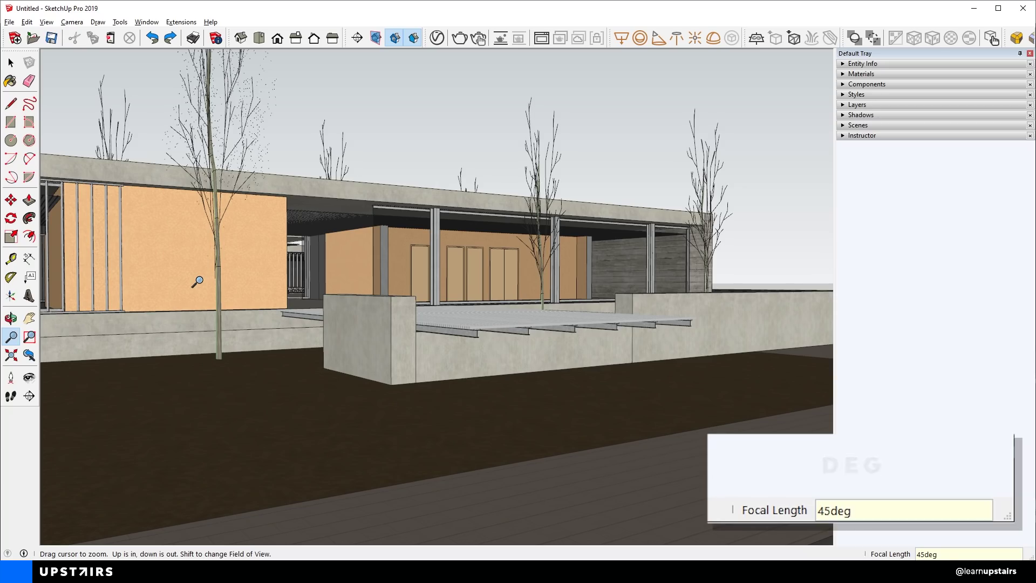
{"action": "key", "text": "Return"}
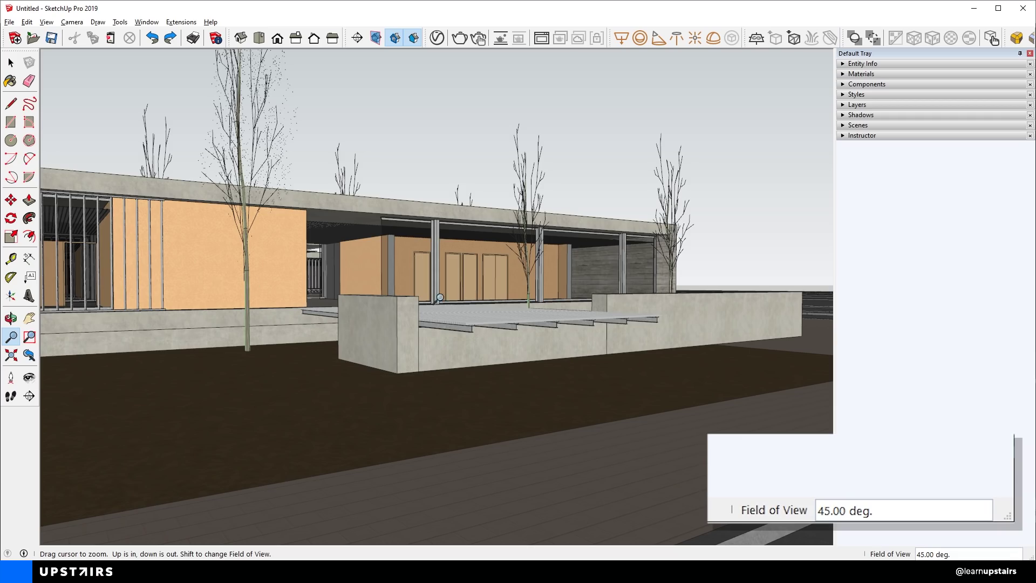
Place the camera at 170 cm eye height on the corridor floor, facing down the corridor
{"action": "middle_click_drag", "start_coordinate": [469, 295], "coordinate": [135, 269]}
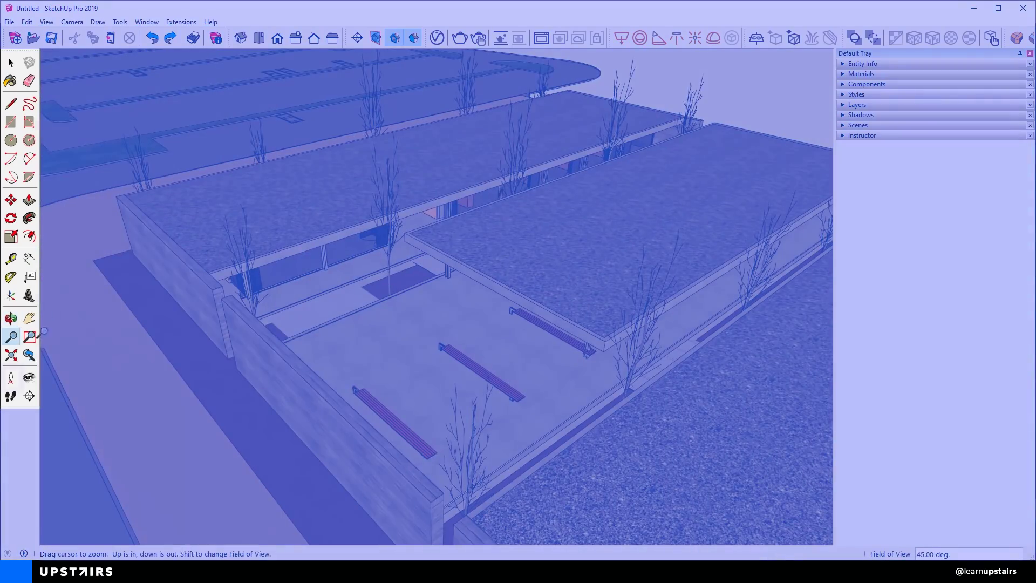
{"action": "left_click", "coordinate": [12, 378]}
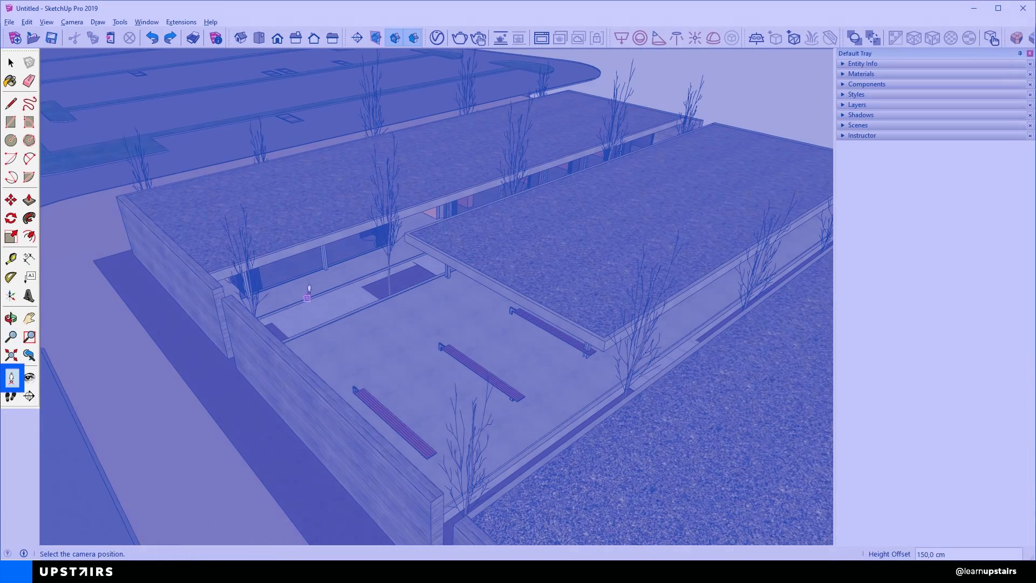
{"action": "left_click", "coordinate": [309, 295]}
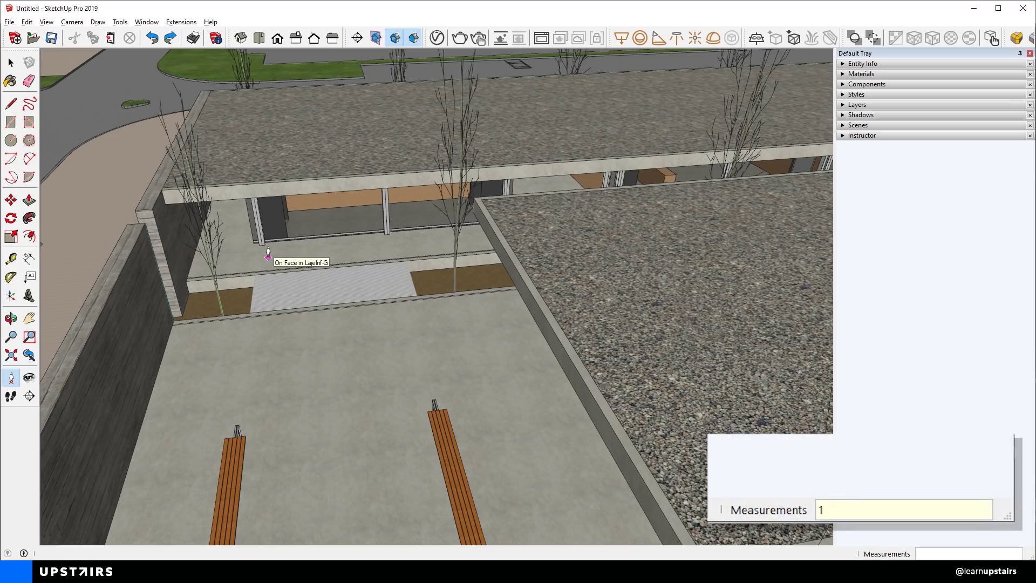
{"action": "type", "text": "170"}
{"action": "key", "text": "Return"}
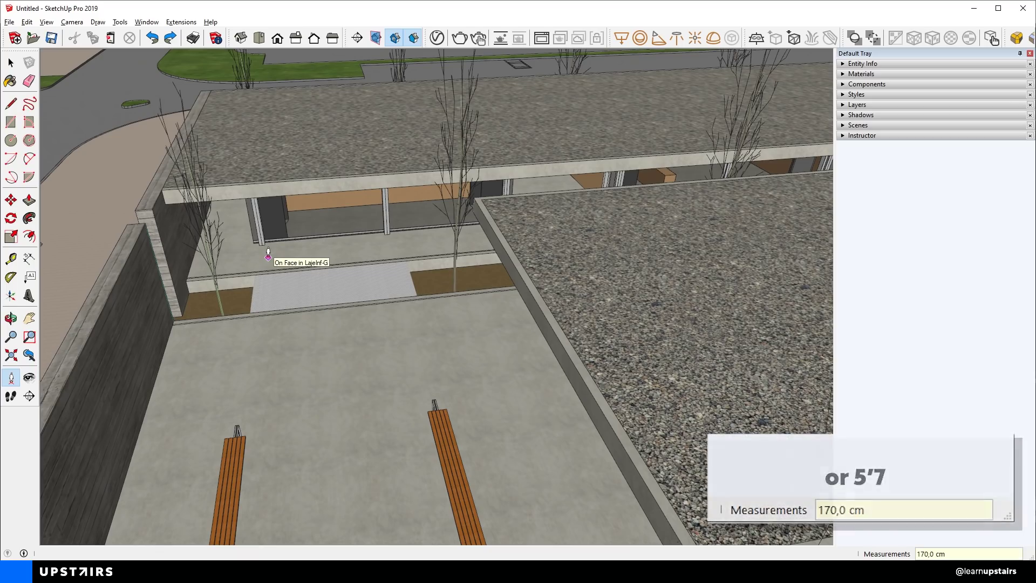
{"action": "left_click", "coordinate": [268, 255]}
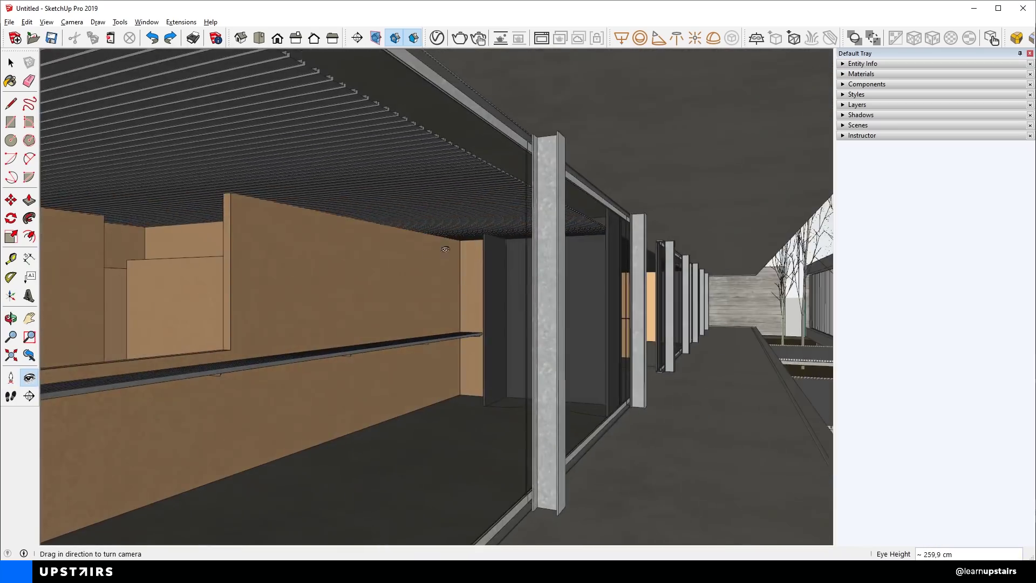
{"action": "left_click_drag", "start_coordinate": [445, 250], "coordinate": [428, 285]}
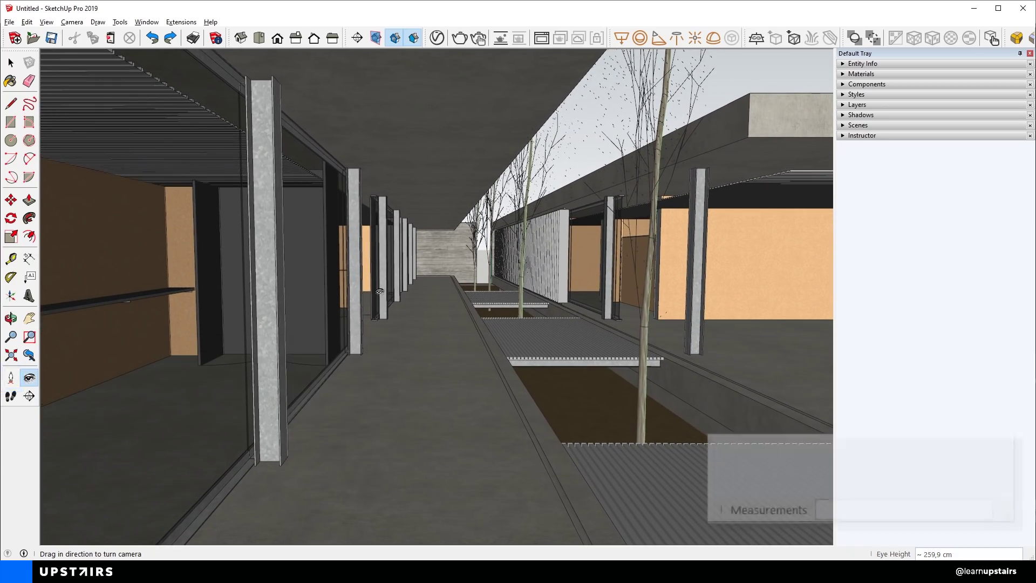
Confirm the 170 cm eye height and walk forward along the corridor
{"action": "type", "text": "170"}
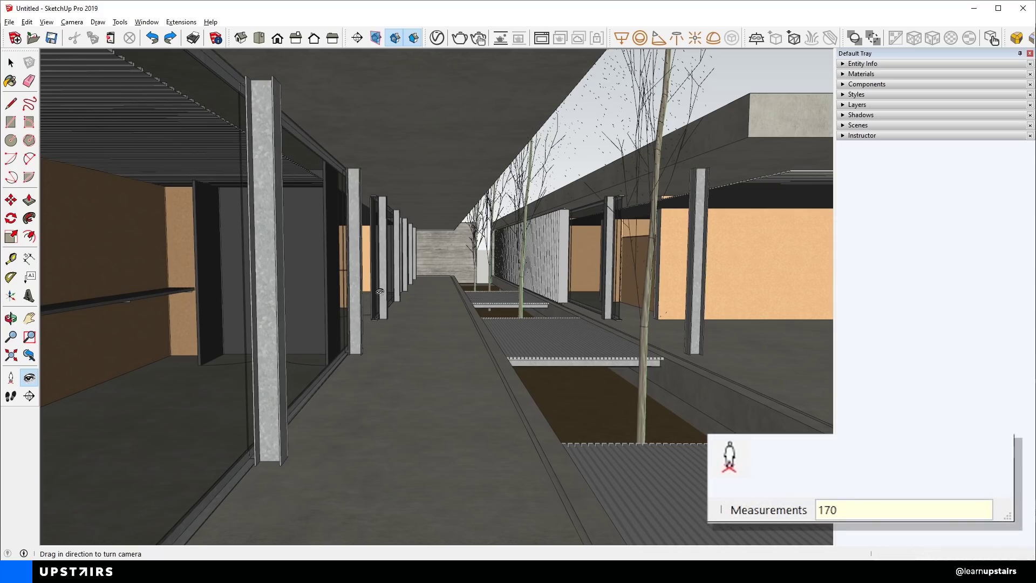
{"action": "key", "text": "Return"}
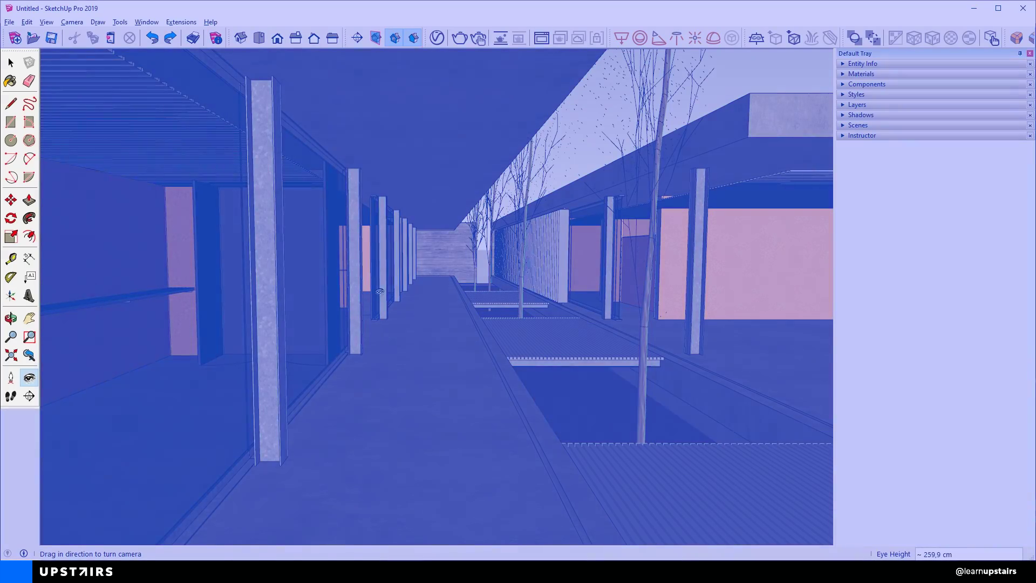
{"action": "key", "text": "w"}
{"action": "left_click_drag", "start_coordinate": [416, 385], "coordinate": [423, 371]}
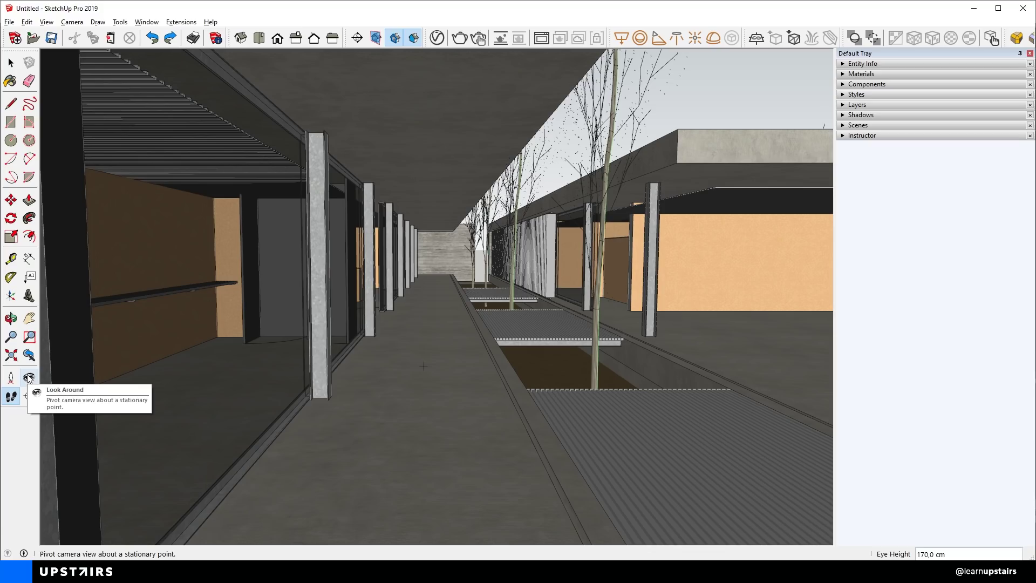
Adjust the camera pitch, cancel a tape measurement from the slab edge, then tilt slightly down
{"action": "left_click", "coordinate": [29, 377]}
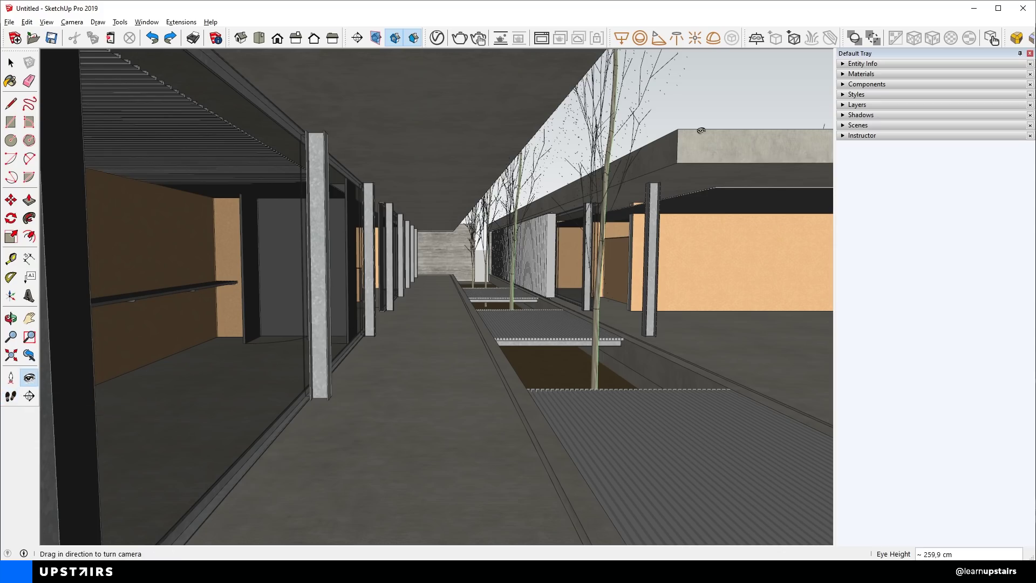
{"action": "left_click_drag", "start_coordinate": [723, 132], "coordinate": [733, 206]}
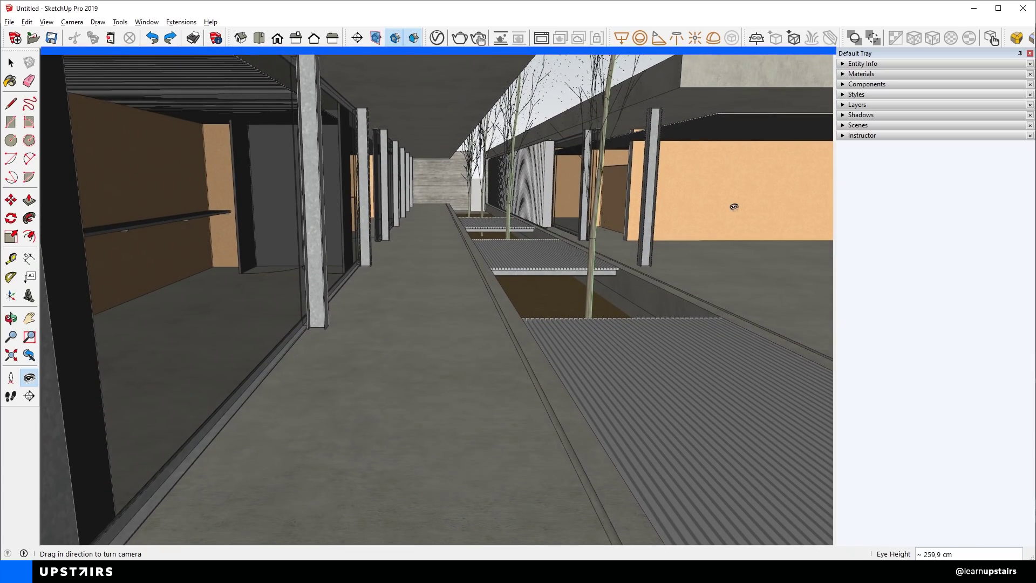
{"action": "left_click_drag", "start_coordinate": [733, 206], "coordinate": [725, 139]}
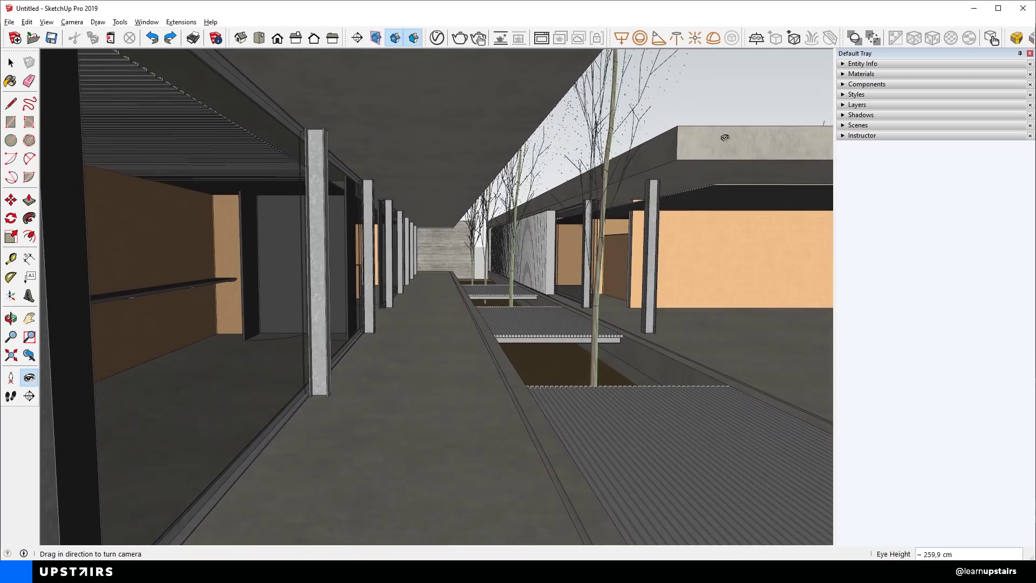
{"action": "left_click", "coordinate": [11, 261]}
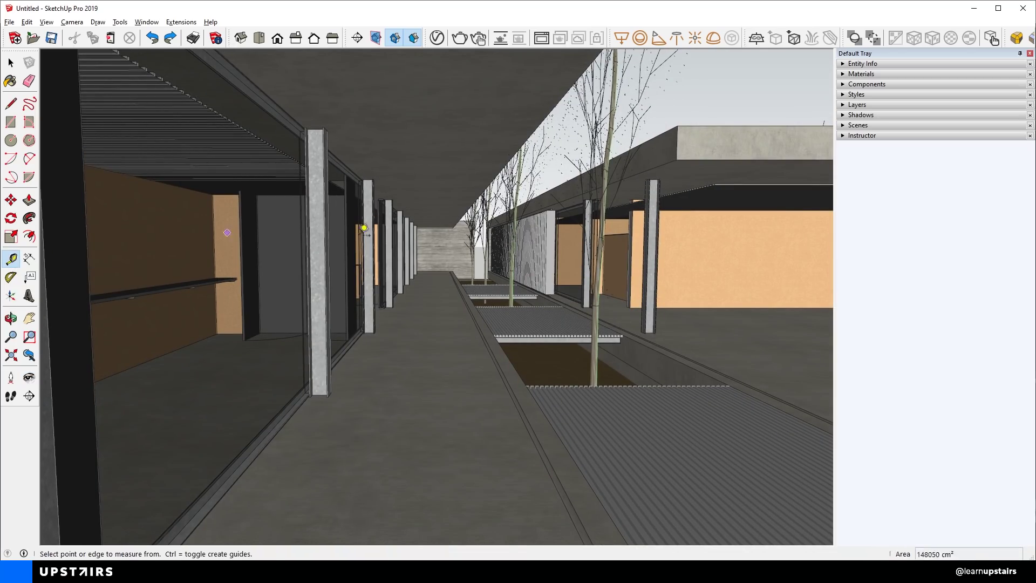
{"action": "left_click", "coordinate": [445, 221]}
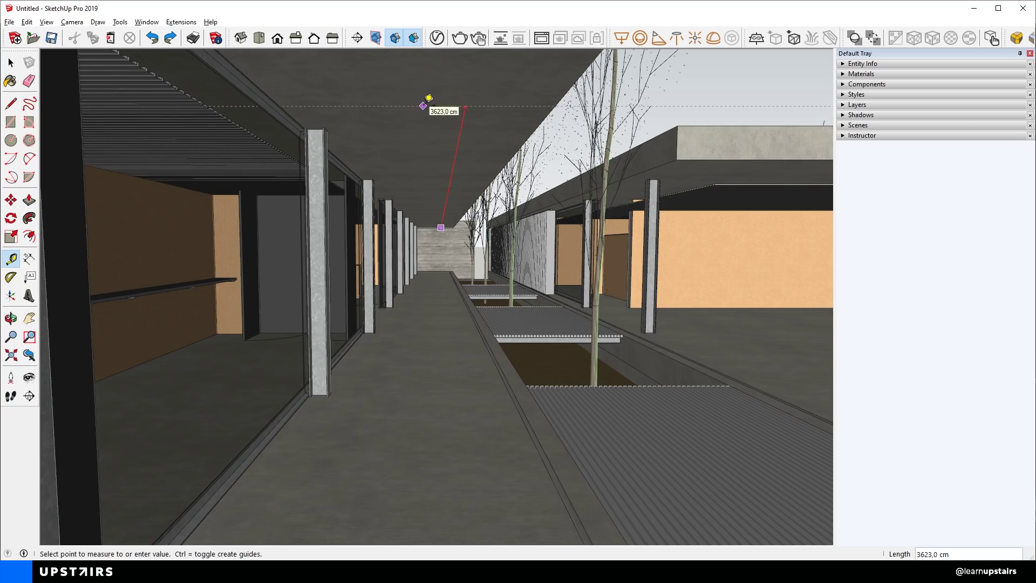
{"action": "key", "text": "Escape"}
{"action": "left_click", "coordinate": [29, 377]}
{"action": "left_click_drag", "start_coordinate": [446, 108], "coordinate": [443, 169]}
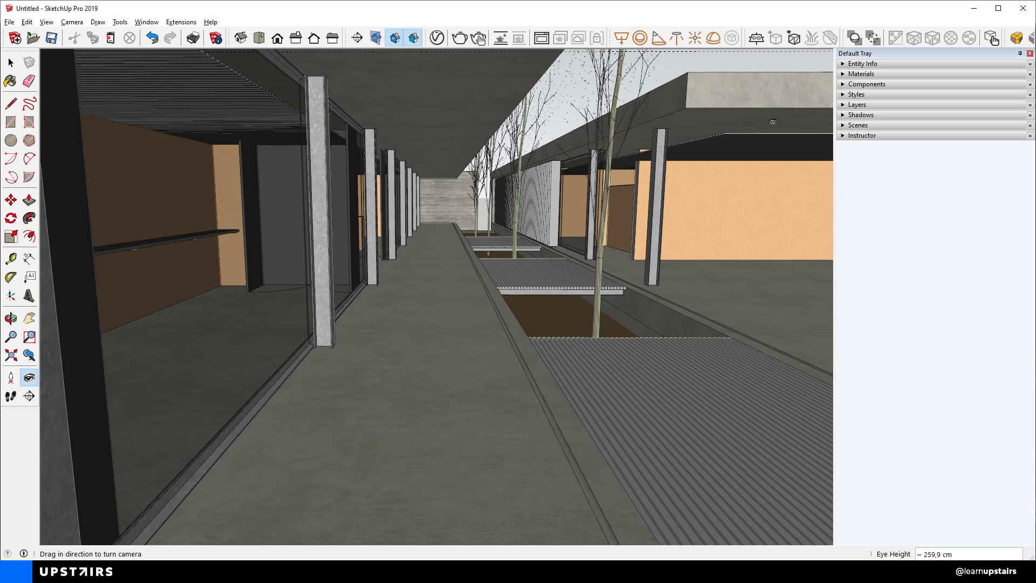
Switch the camera to Two-Point Perspective so the columns stand vertical, then return to Select
{"action": "key", "text": "space"}
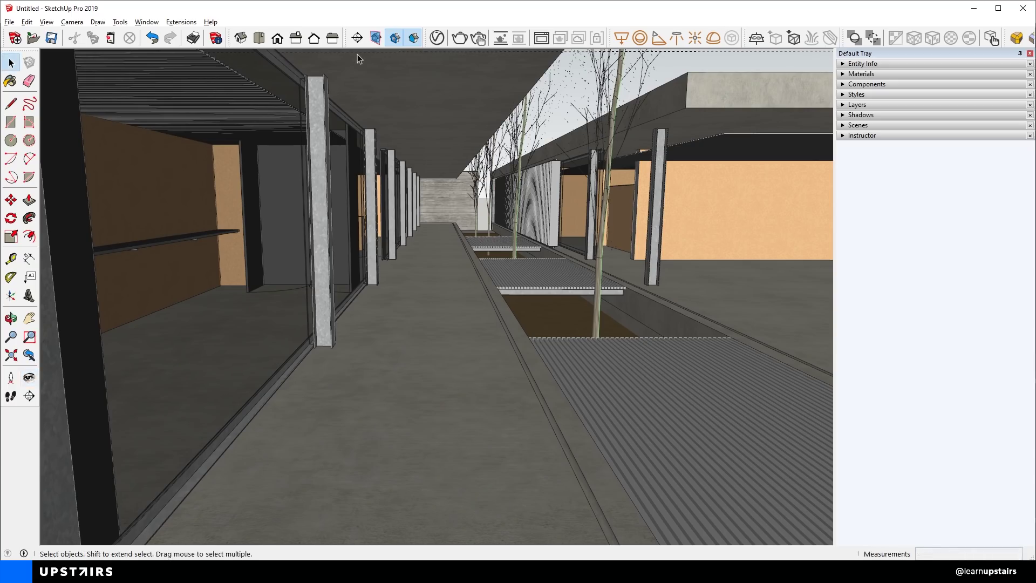
{"action": "left_click", "coordinate": [71, 21]}
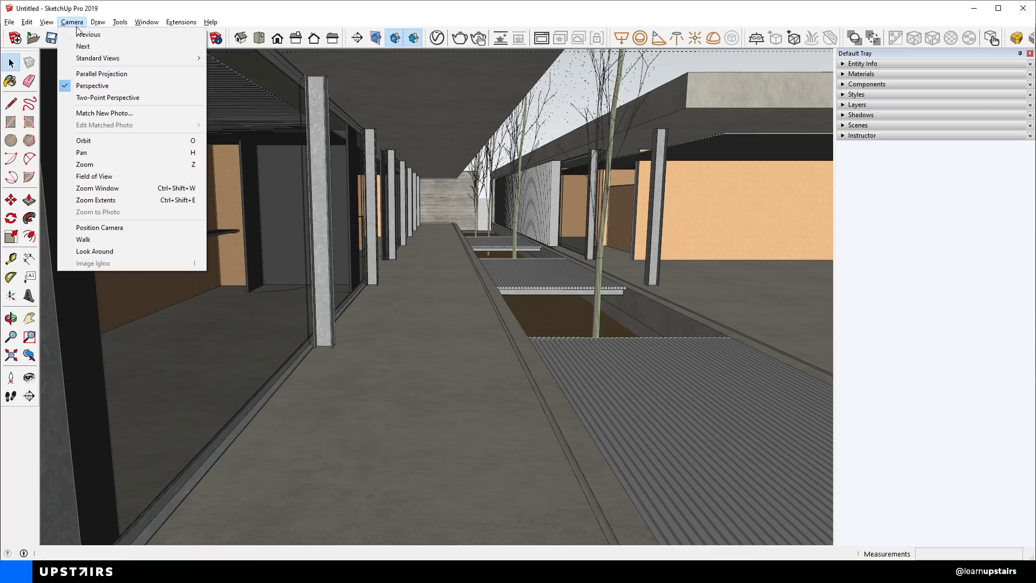
{"action": "left_click", "coordinate": [189, 97]}
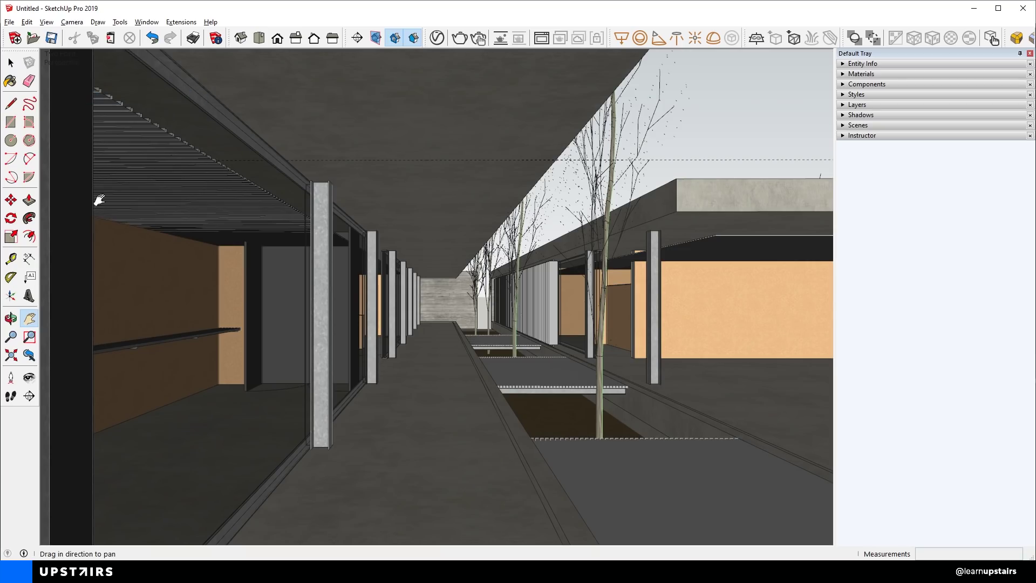
{"action": "left_click", "coordinate": [34, 82]}
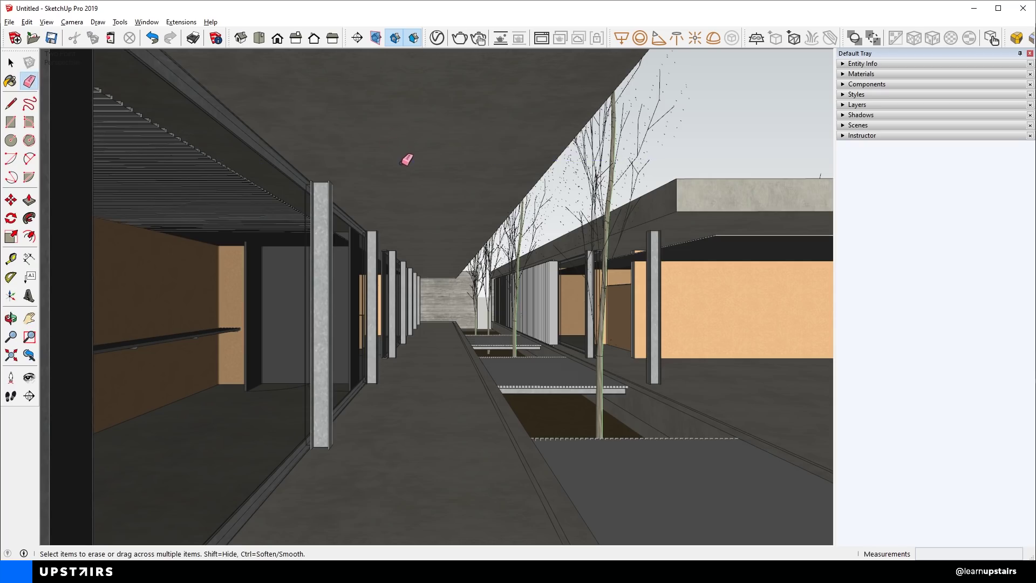
{"action": "left_click", "coordinate": [11, 63]}
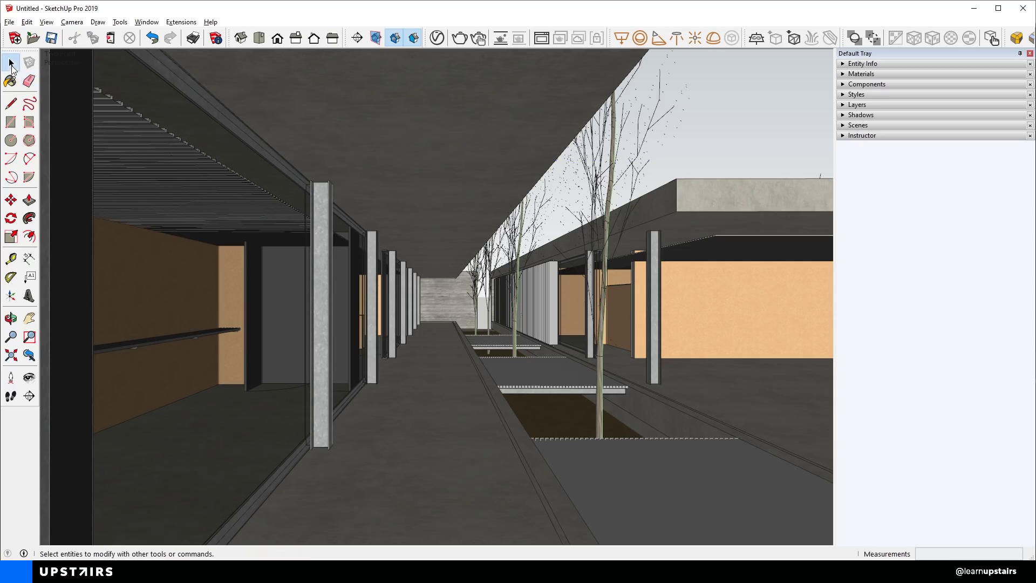
Add the corridor view as Scene 1, saving style changes as a new style
{"action": "left_click", "coordinate": [46, 21]}
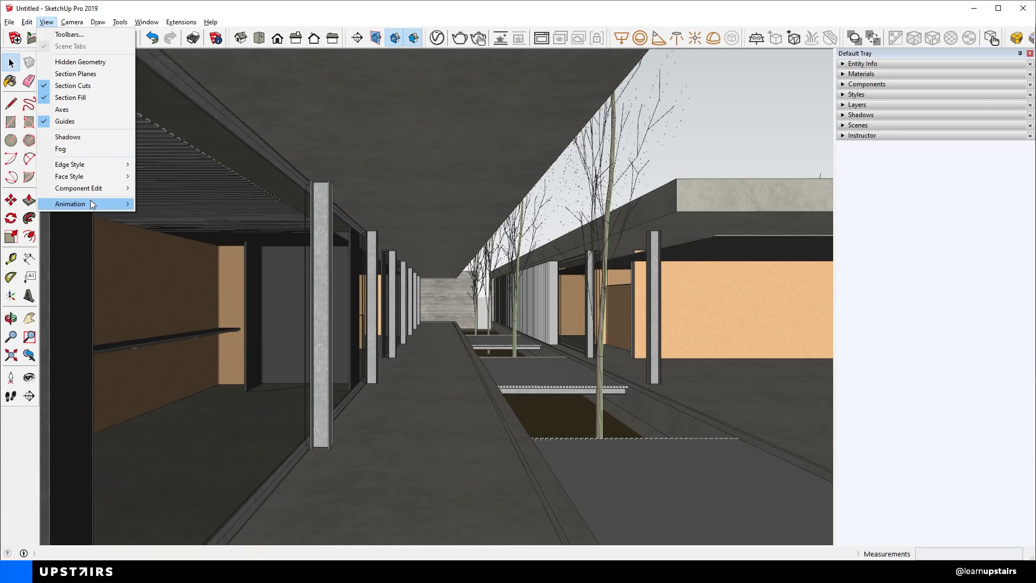
{"action": "mouse_move", "coordinate": [89, 203]}
{"action": "left_click", "coordinate": [181, 203]}
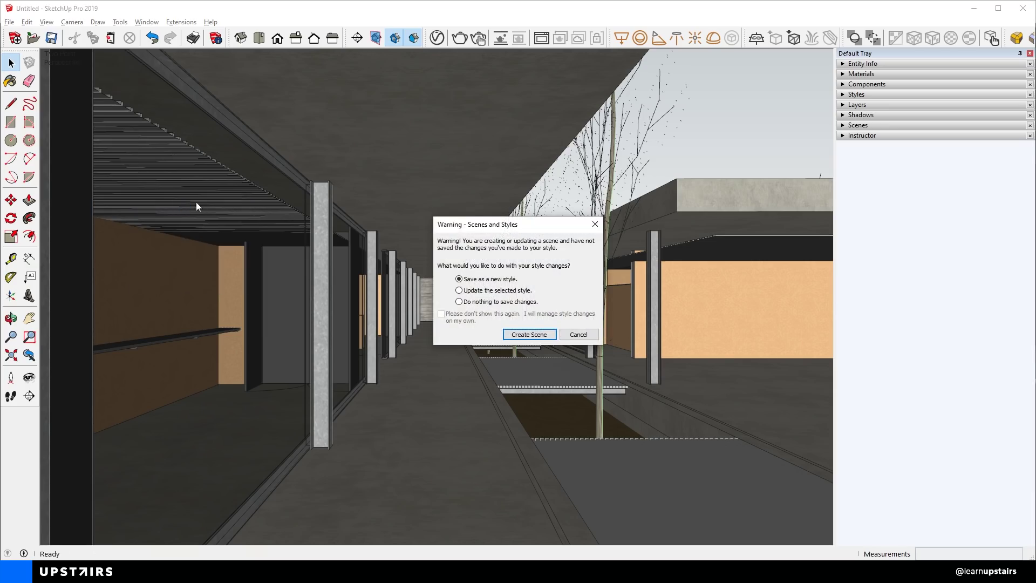
{"action": "left_click", "coordinate": [530, 333]}
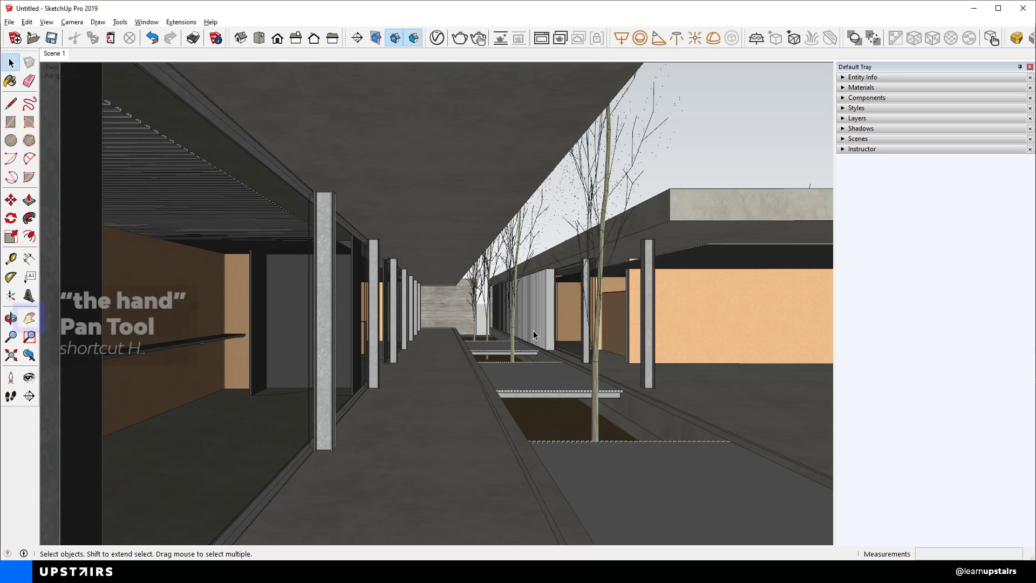
Reframe the eye-level view down the covered corridor and update Scene 1 to store it
{"action": "left_click", "coordinate": [29, 318]}
{"action": "left_click_drag", "start_coordinate": [359, 322], "coordinate": [338, 299]}
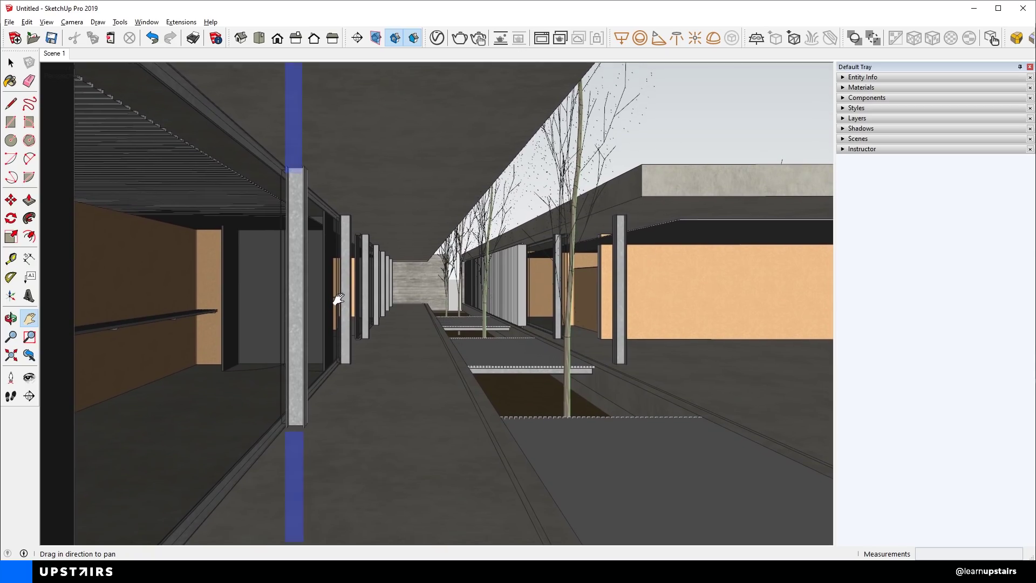
{"action": "left_click_drag", "start_coordinate": [512, 285], "coordinate": [511, 289]}
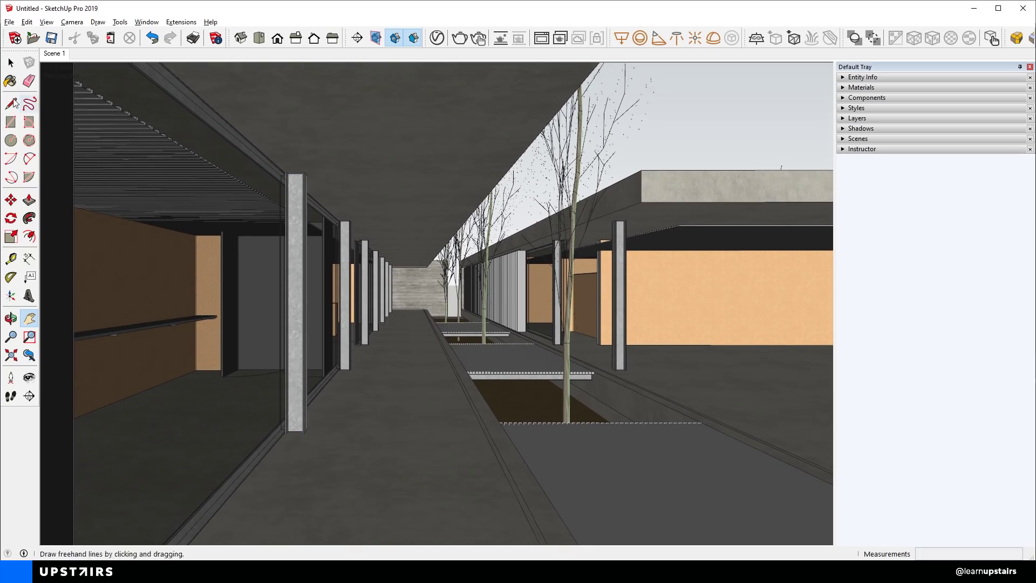
{"action": "key", "text": "space"}
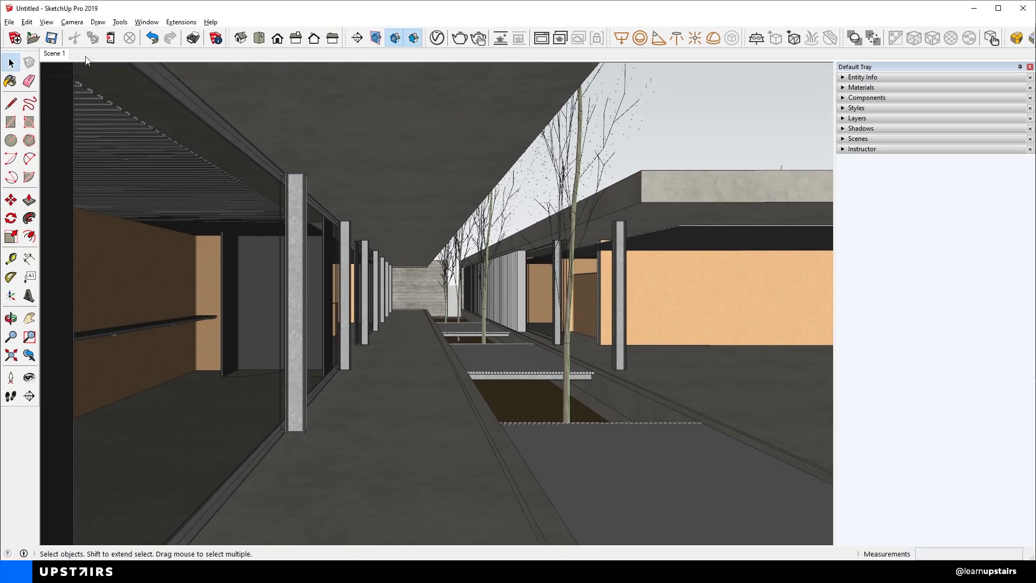
{"action": "right_click", "coordinate": [59, 54]}
{"action": "left_click", "coordinate": [113, 101]}
In the V-Ray Asset Editor, enable Safe Frame with a 4:5 - Portrait aspect ratio
{"action": "left_click", "coordinate": [437, 38]}
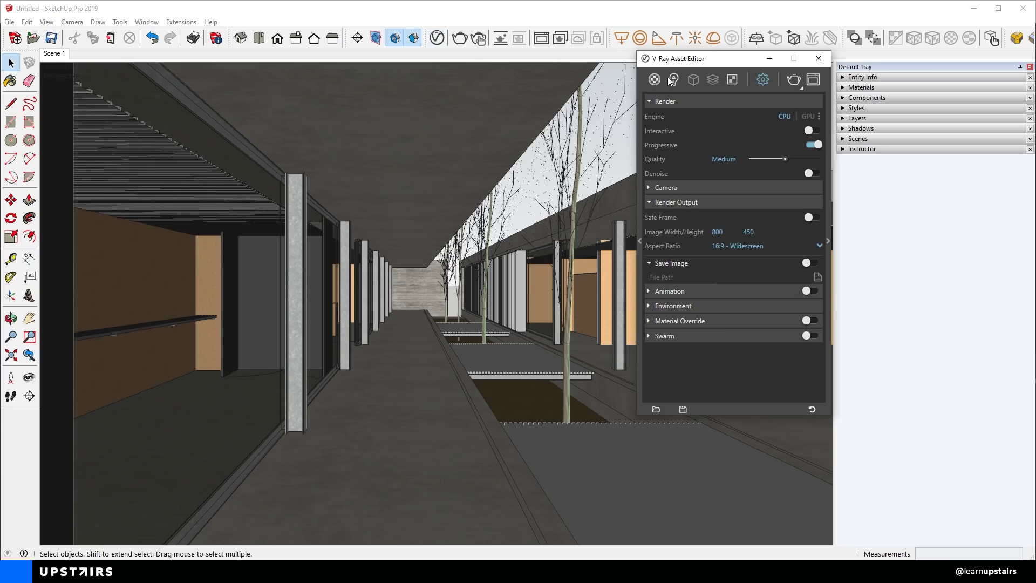
{"action": "left_click_drag", "start_coordinate": [690, 58], "coordinate": [665, 139]}
{"action": "left_click", "coordinate": [625, 284]}
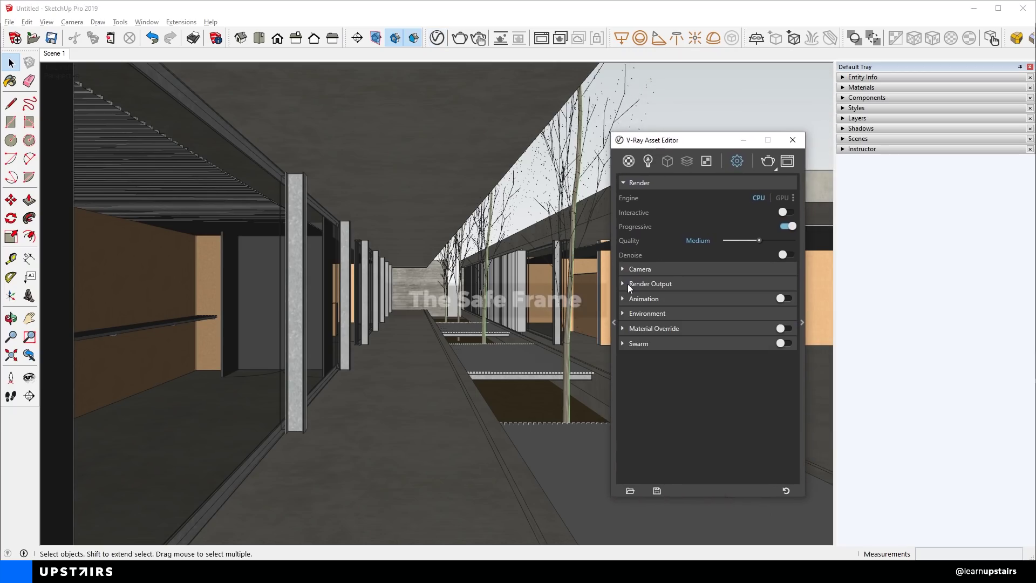
{"action": "left_click", "coordinate": [664, 285]}
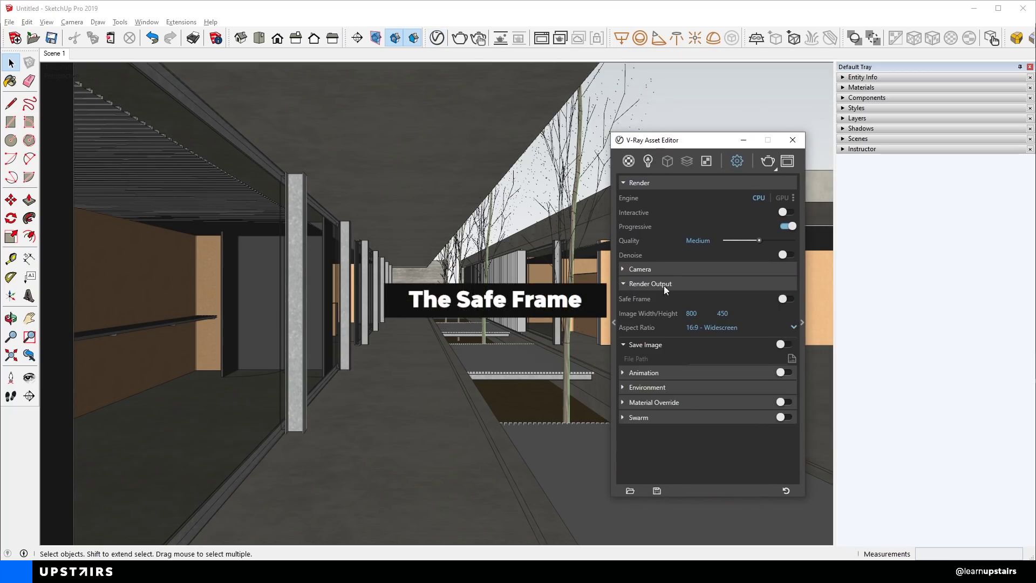
{"action": "left_click", "coordinate": [783, 300]}
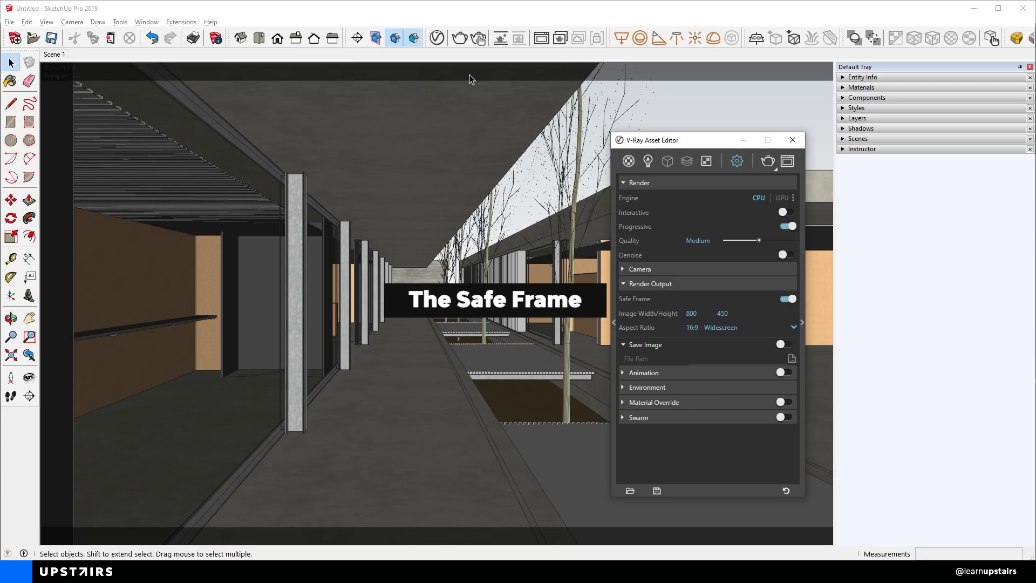
{"action": "left_click", "coordinate": [720, 329]}
{"action": "left_click", "coordinate": [709, 370]}
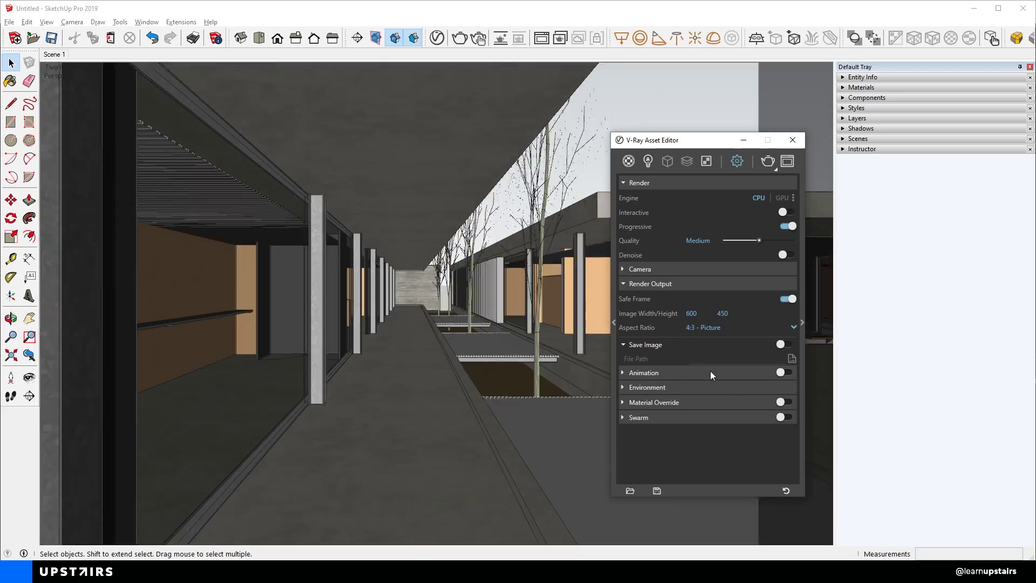
{"action": "left_click_drag", "start_coordinate": [701, 140], "coordinate": [912, 136]}
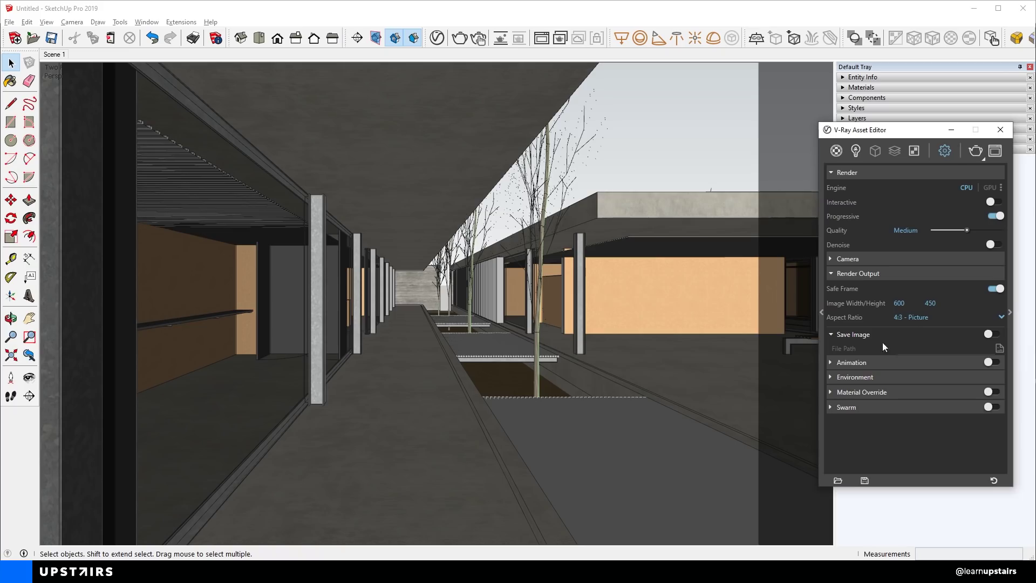
{"action": "left_click", "coordinate": [911, 317]}
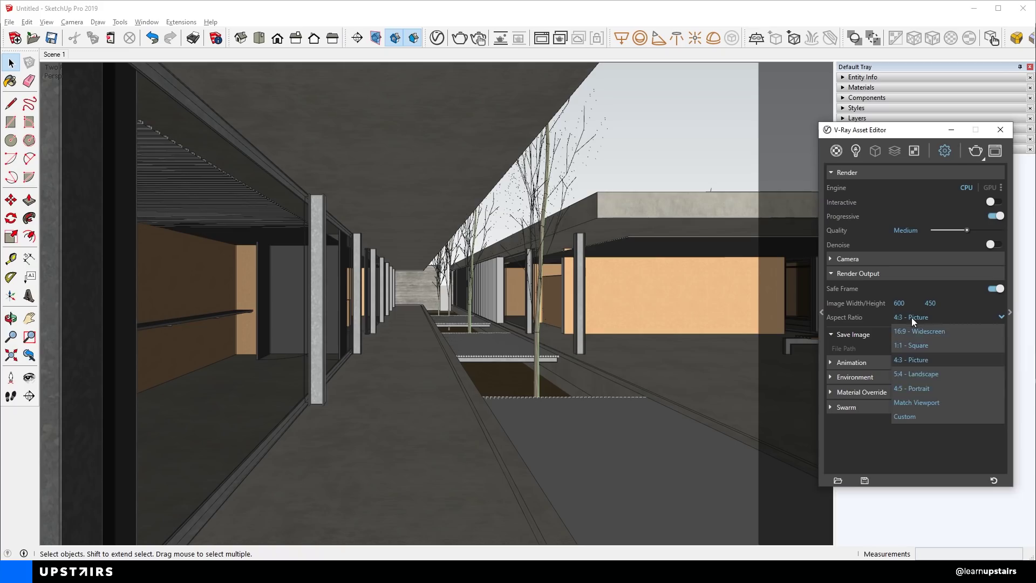
{"action": "left_click", "coordinate": [914, 387]}
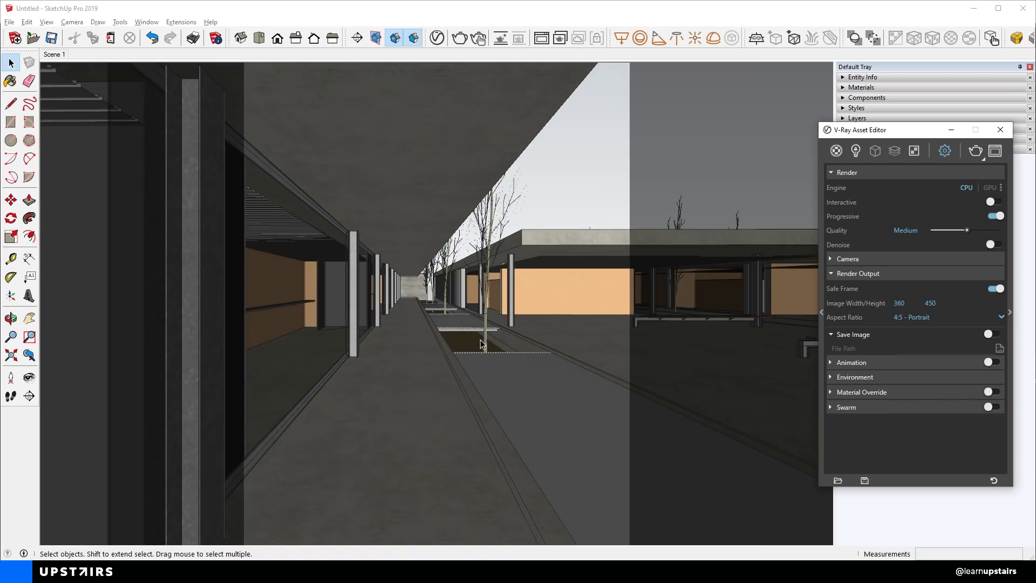
Set the camera field of view to 45 degrees
{"action": "left_click", "coordinate": [430, 139]}
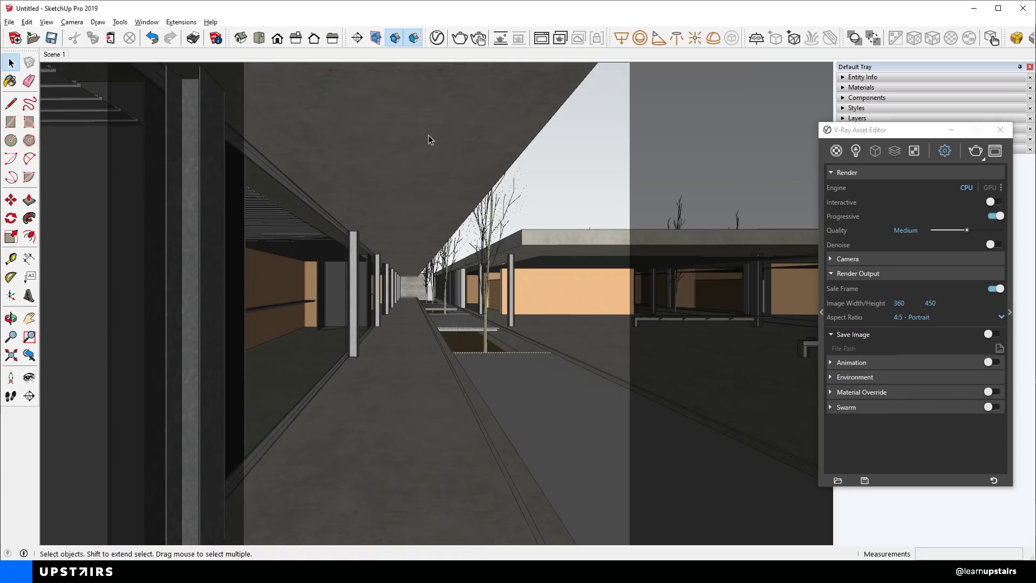
{"action": "key", "text": "z"}
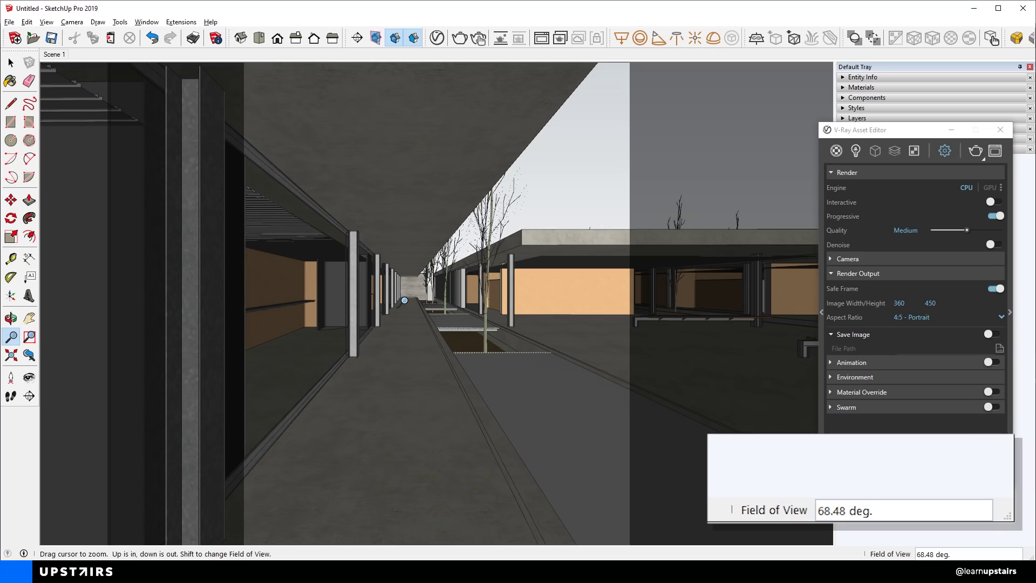
{"action": "type", "text": "45"}
{"action": "key", "text": "Return"}
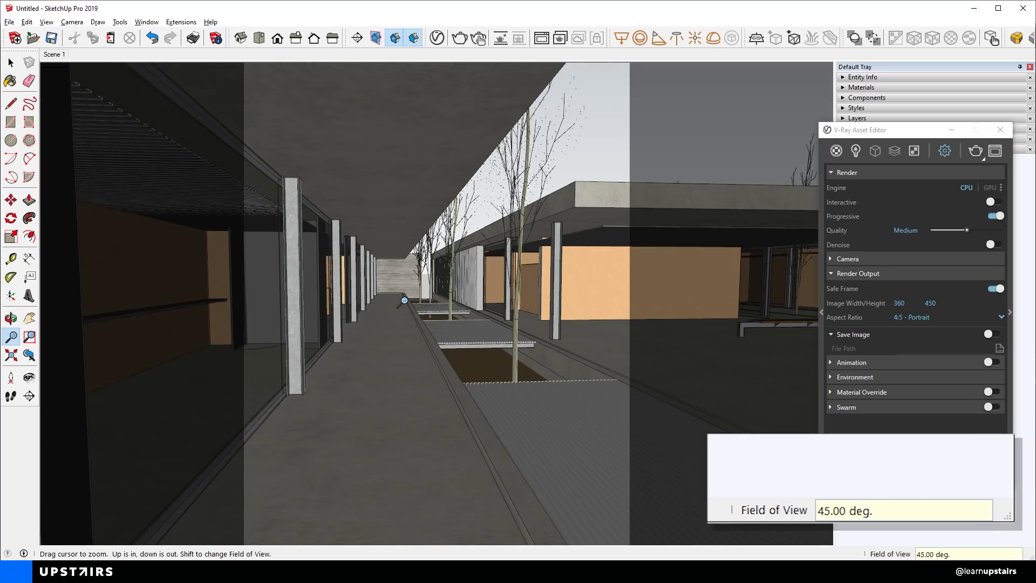
Switch the camera to Two-Point Perspective and close the V-Ray Asset Editor
{"action": "left_click", "coordinate": [71, 21]}
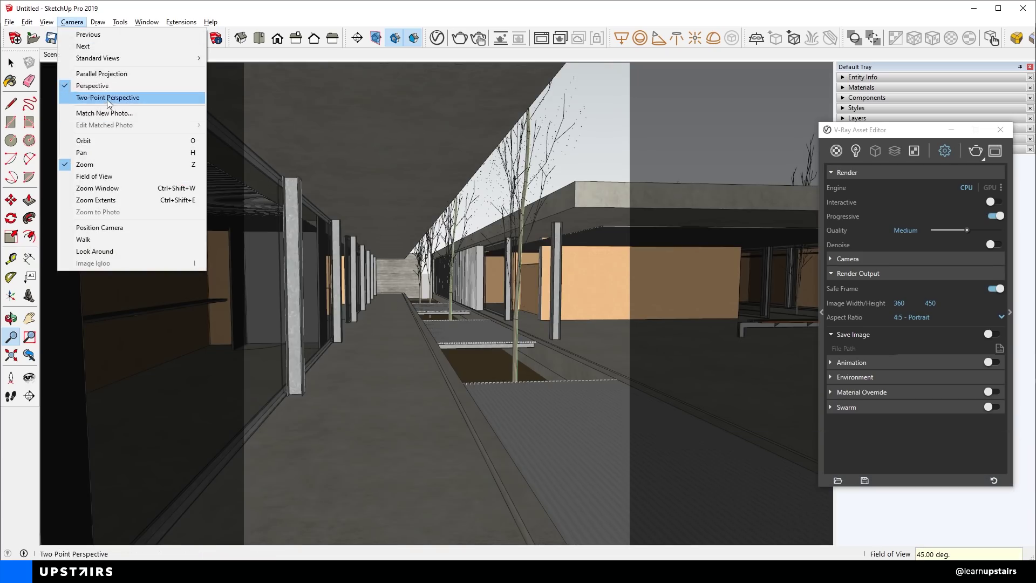
{"action": "left_click", "coordinate": [108, 98]}
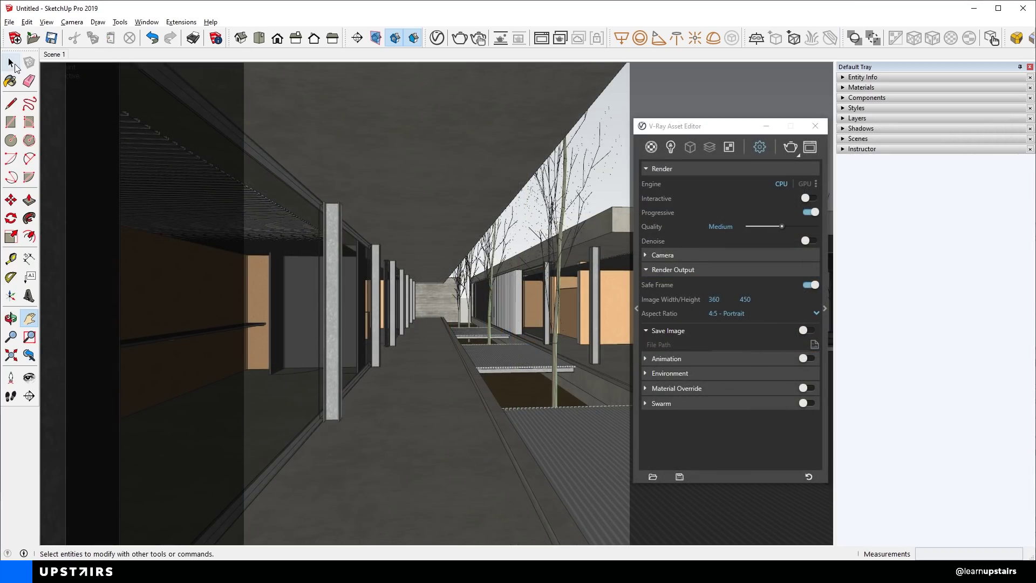
{"action": "left_click", "coordinate": [13, 65]}
{"action": "left_click", "coordinate": [689, 130]}
{"action": "left_click", "coordinate": [815, 128]}
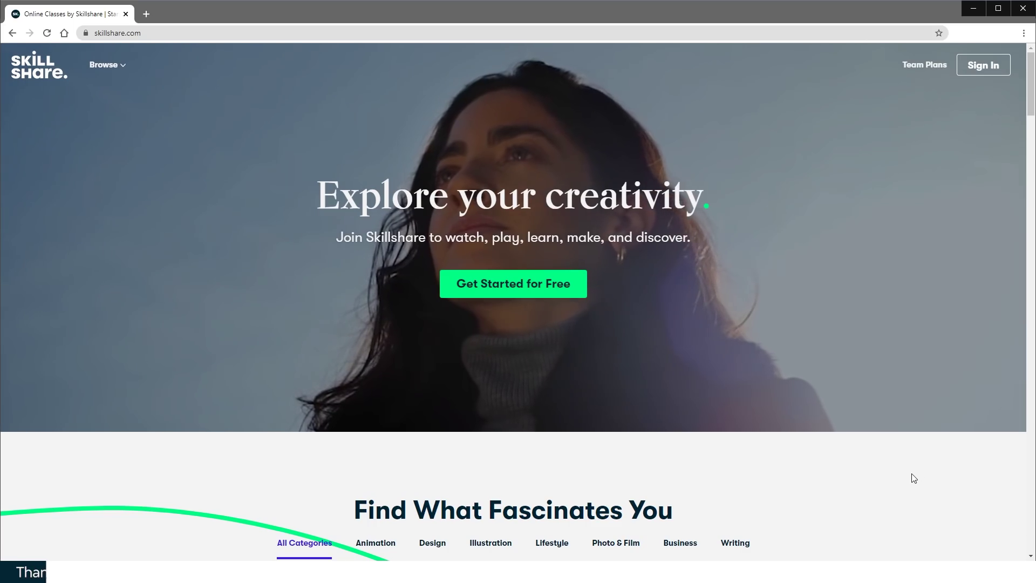
Scroll down through the Skillshare homepage to browse the featured classes
{"action": "scroll", "coordinate": [883, 461], "scroll_direction": "down", "scroll_amount": 7}
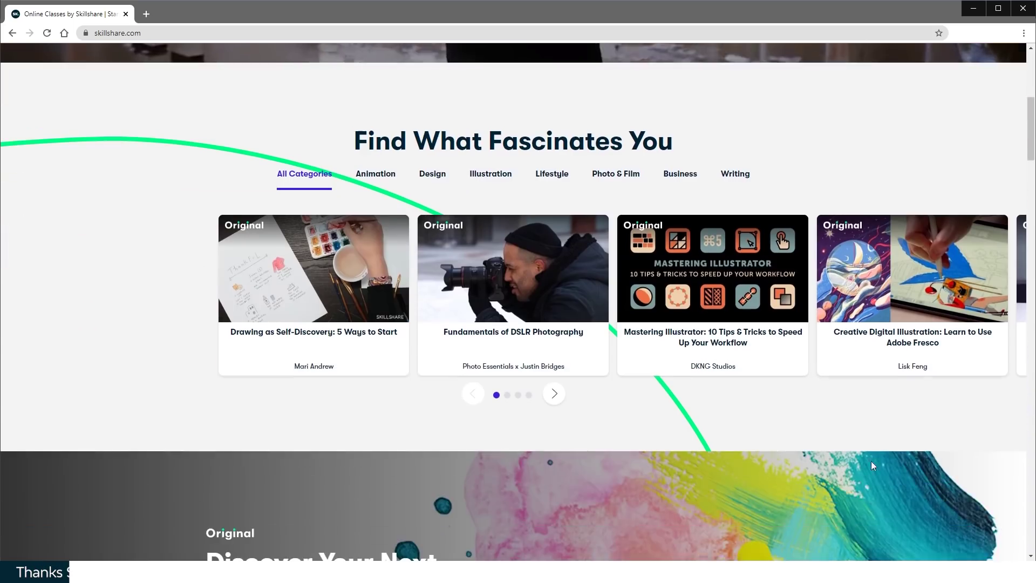
{"action": "scroll", "coordinate": [809, 172], "scroll_direction": "down", "scroll_amount": 6}
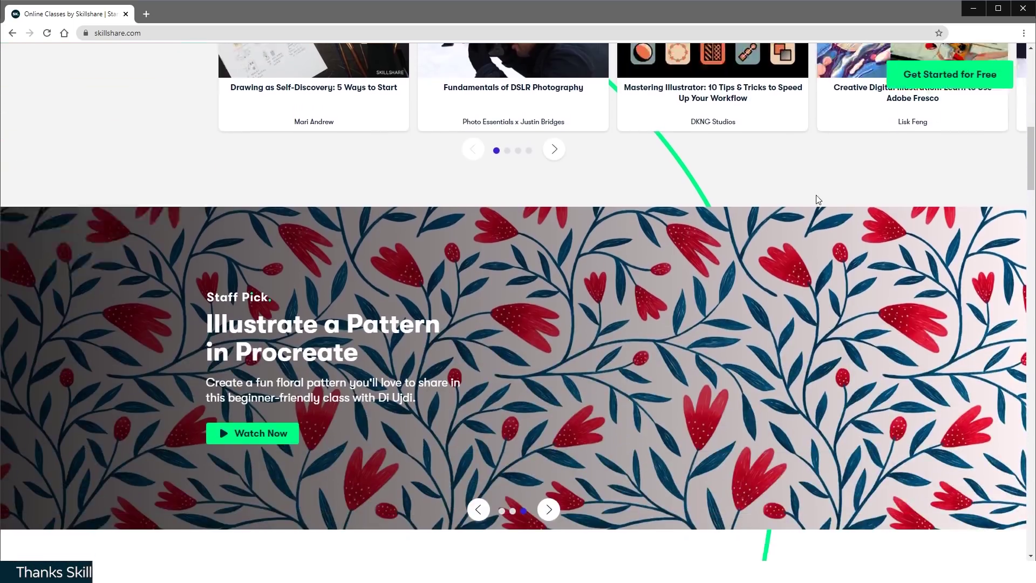
{"action": "scroll", "coordinate": [813, 205], "scroll_direction": "down", "scroll_amount": 7}
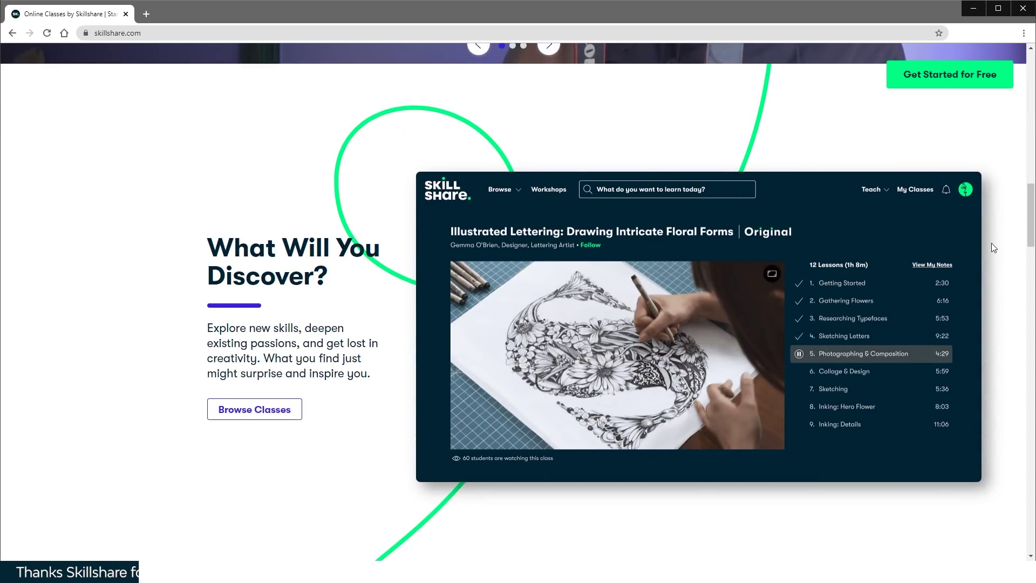
{"action": "scroll", "coordinate": [992, 243], "scroll_direction": "down", "scroll_amount": 7}
{"action": "scroll", "coordinate": [994, 248], "scroll_direction": "down", "scroll_amount": 2}
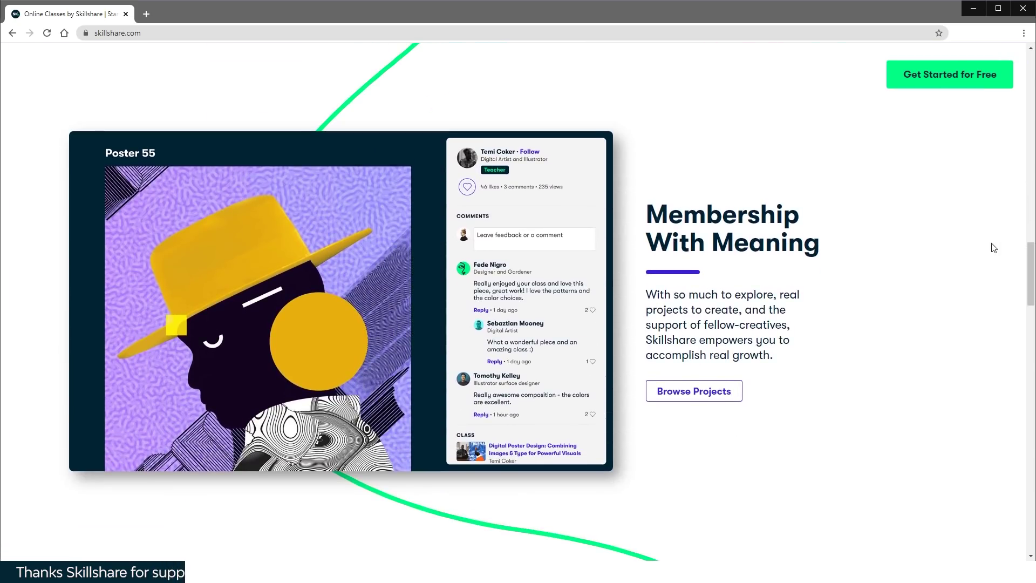
{"action": "scroll", "coordinate": [994, 247], "scroll_direction": "down", "scroll_amount": 8}
{"action": "scroll", "coordinate": [994, 248], "scroll_direction": "down", "scroll_amount": 2}
{"action": "scroll", "coordinate": [989, 245], "scroll_direction": "up", "scroll_amount": 1}
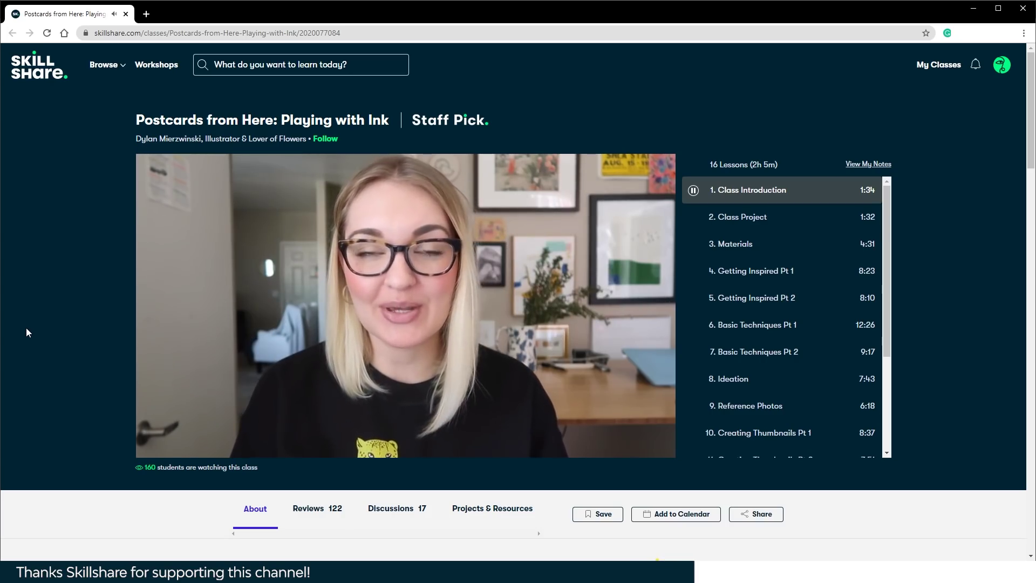
Let the 'Postcards from Here: Playing with Ink' Class Introduction video keep playing
{"action": "mouse_move", "coordinate": [358, 348]}
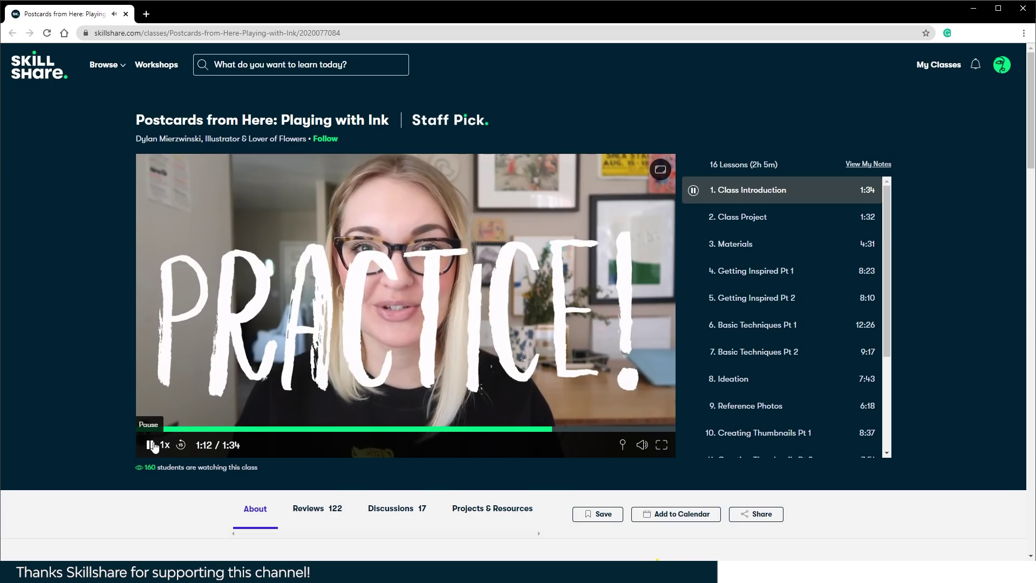